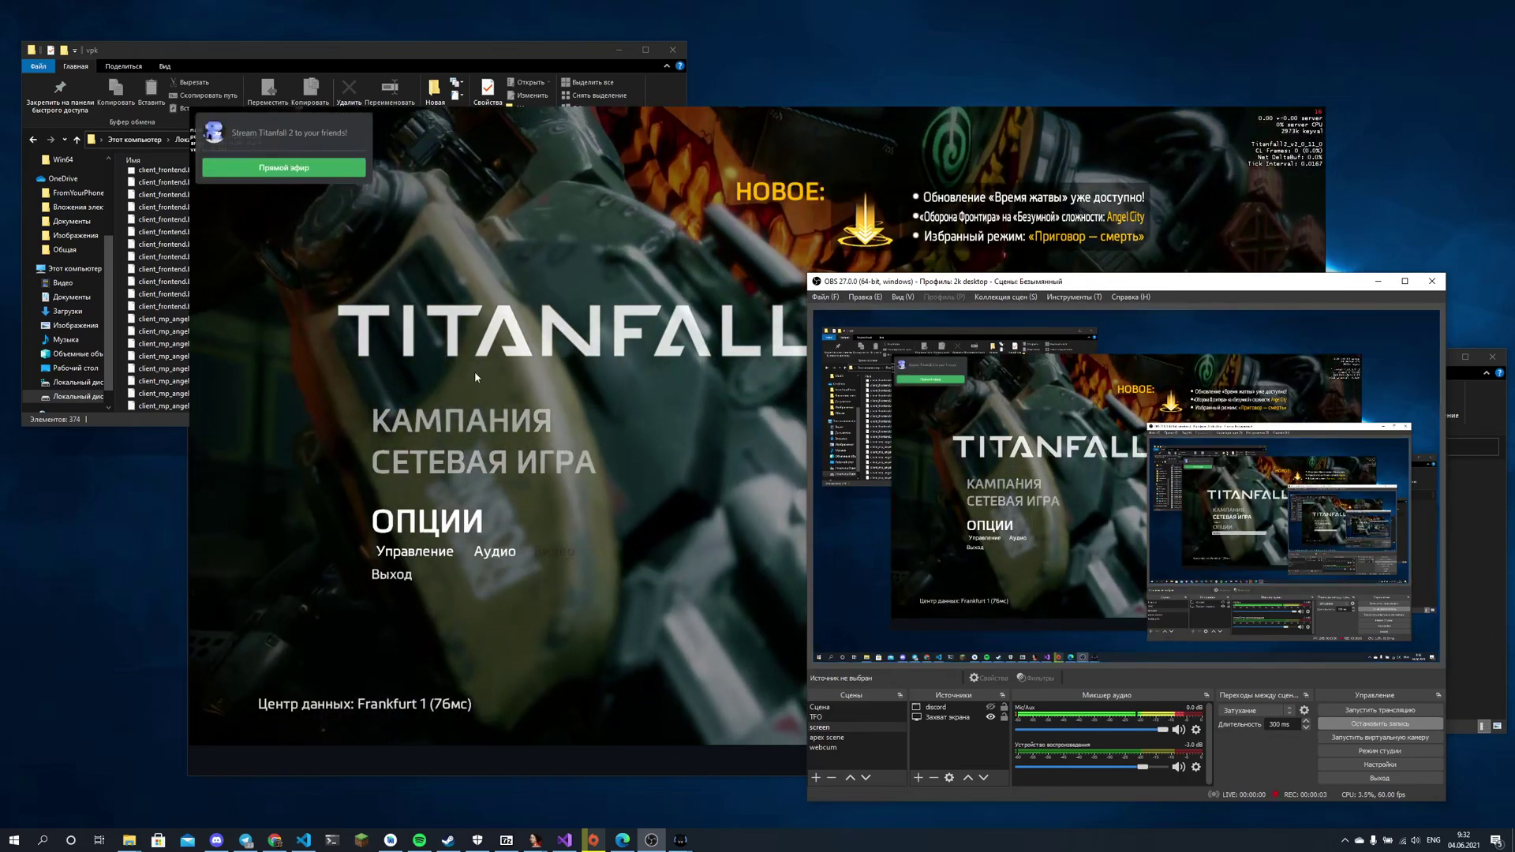
- Locate englishclient_frontend.bsp.pak000_dir.vpk in the Titanfall2 vpk folder in File Explorer
{"action": "left_click", "coordinate": [364, 125]}
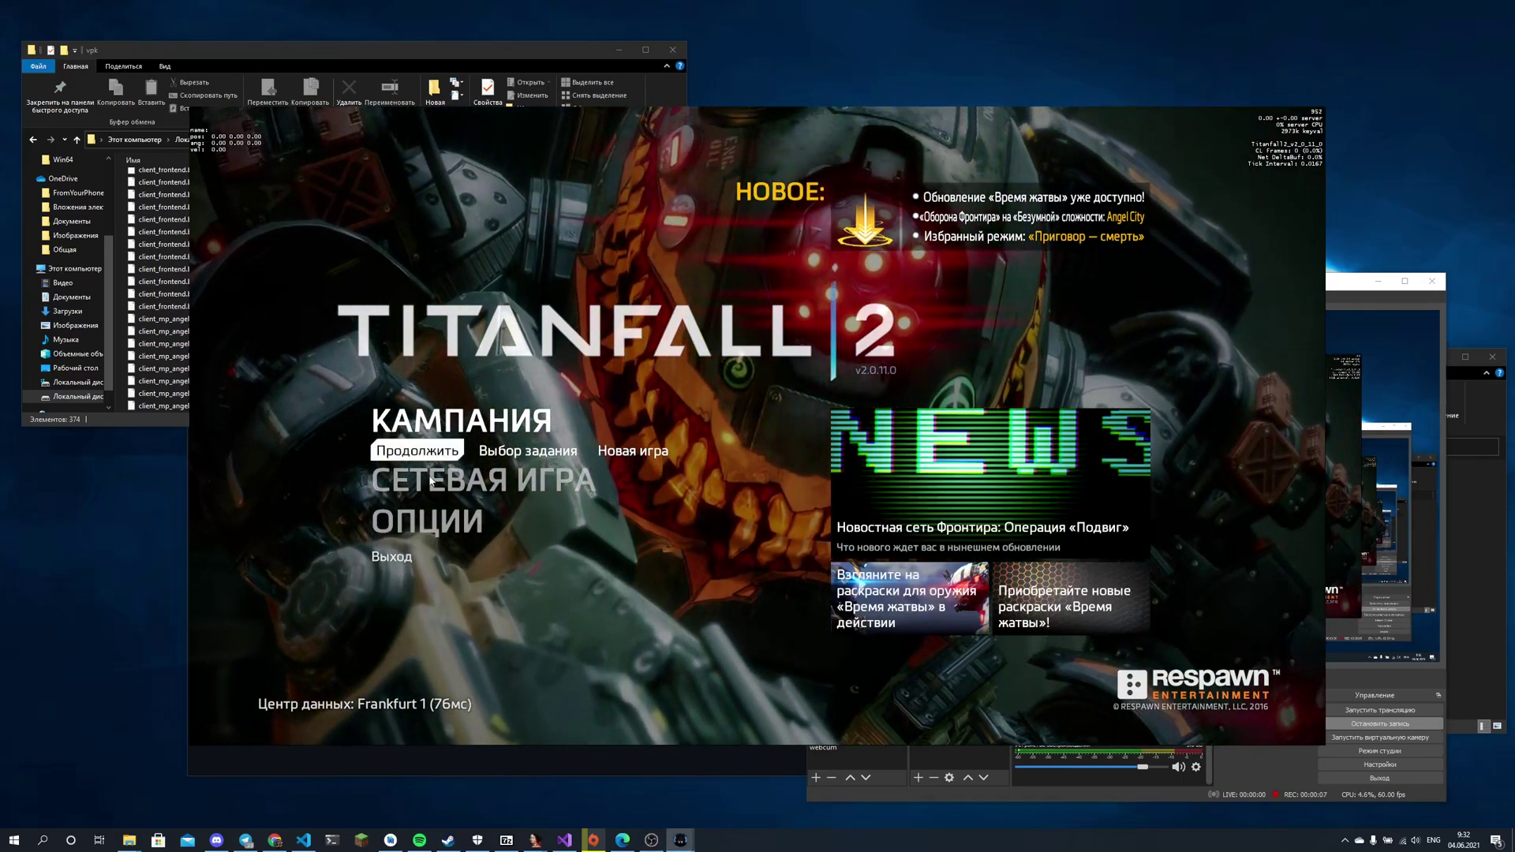
{"action": "mouse_move", "coordinate": [422, 525]}
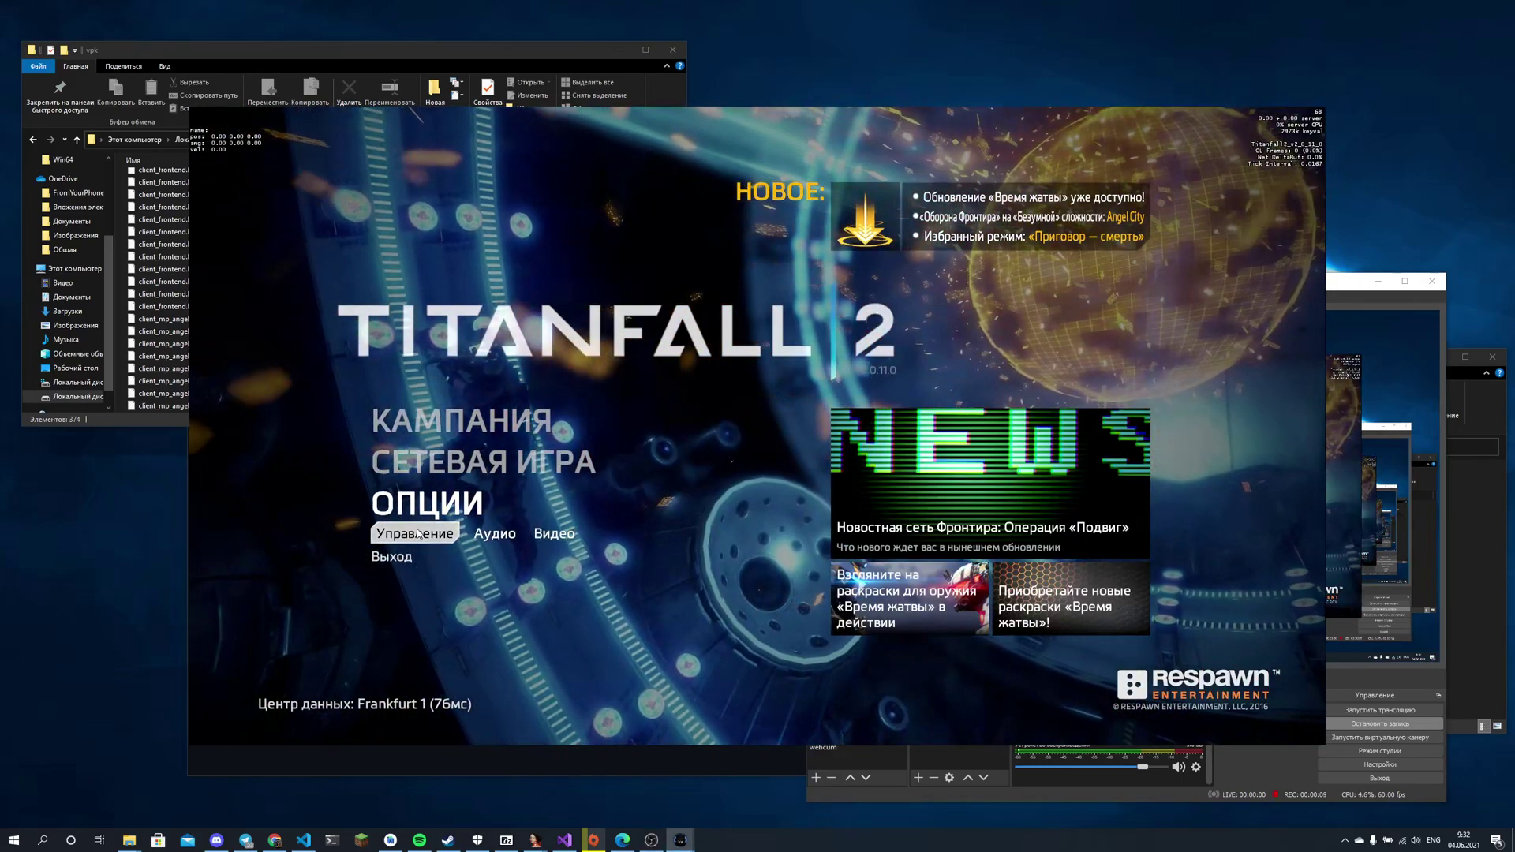
{"action": "left_click", "coordinate": [143, 426]}
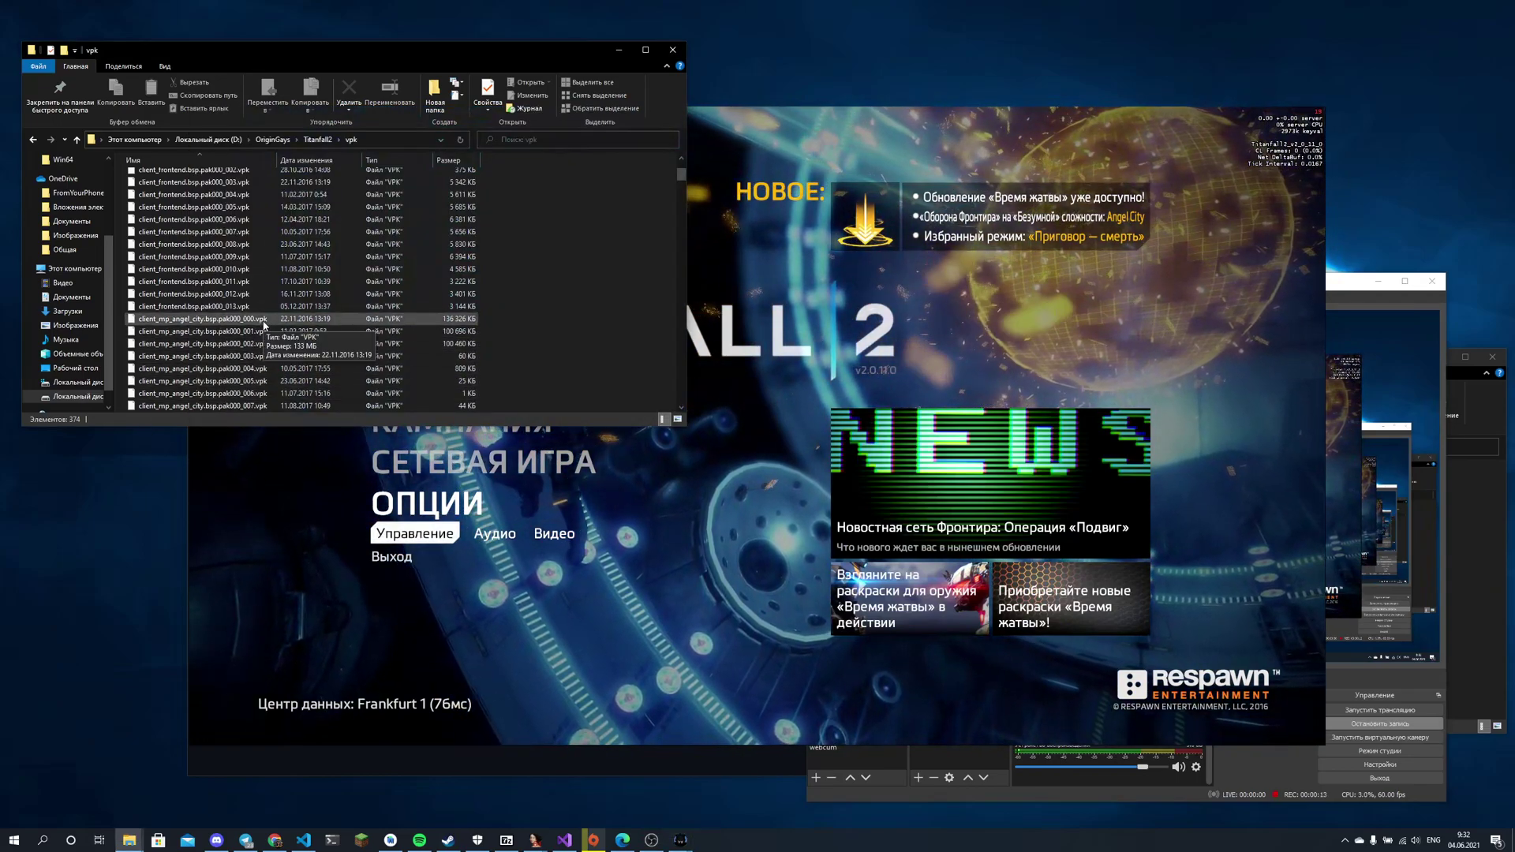
{"action": "key", "text": "e"}
{"action": "key", "text": "Down"}
{"action": "key", "text": "Down"}
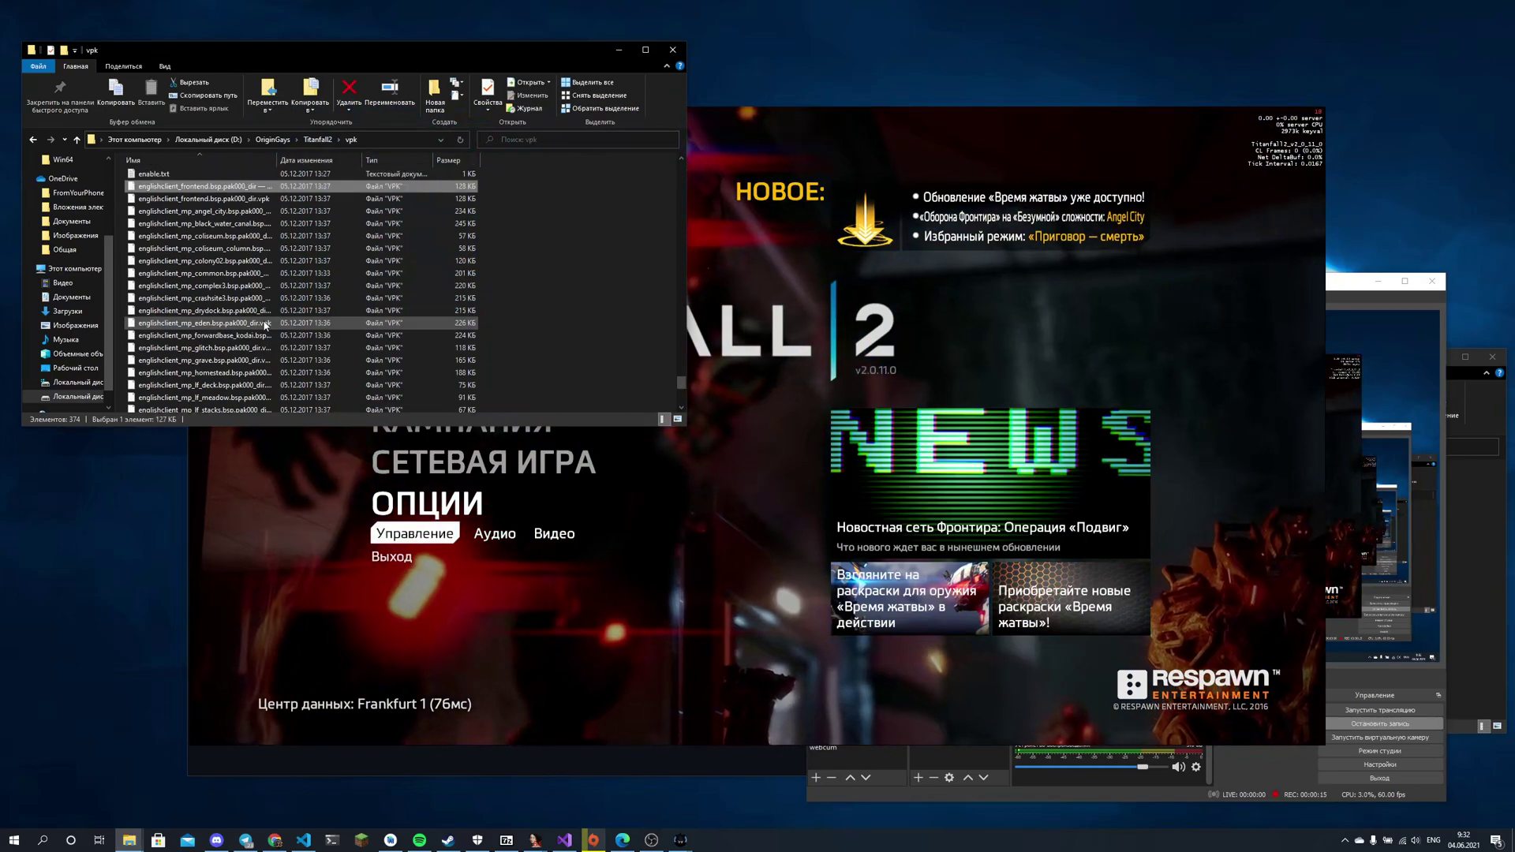
- Switch back to Titanfall 2, examine its control settings and key bindings, and return to the main menu
{"action": "left_click", "coordinate": [745, 509]}
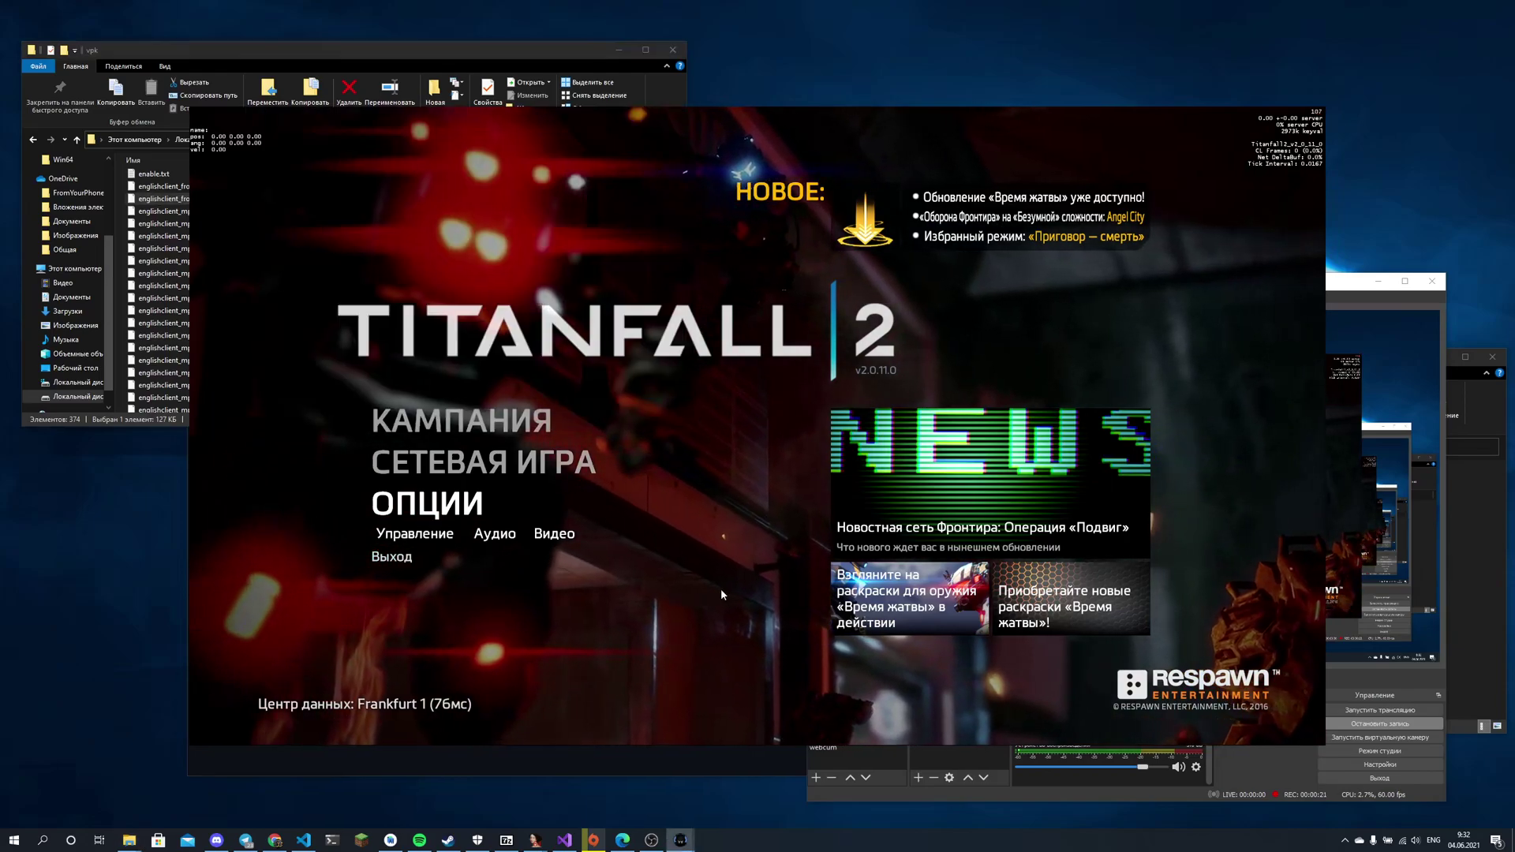
{"action": "left_click", "coordinate": [410, 534]}
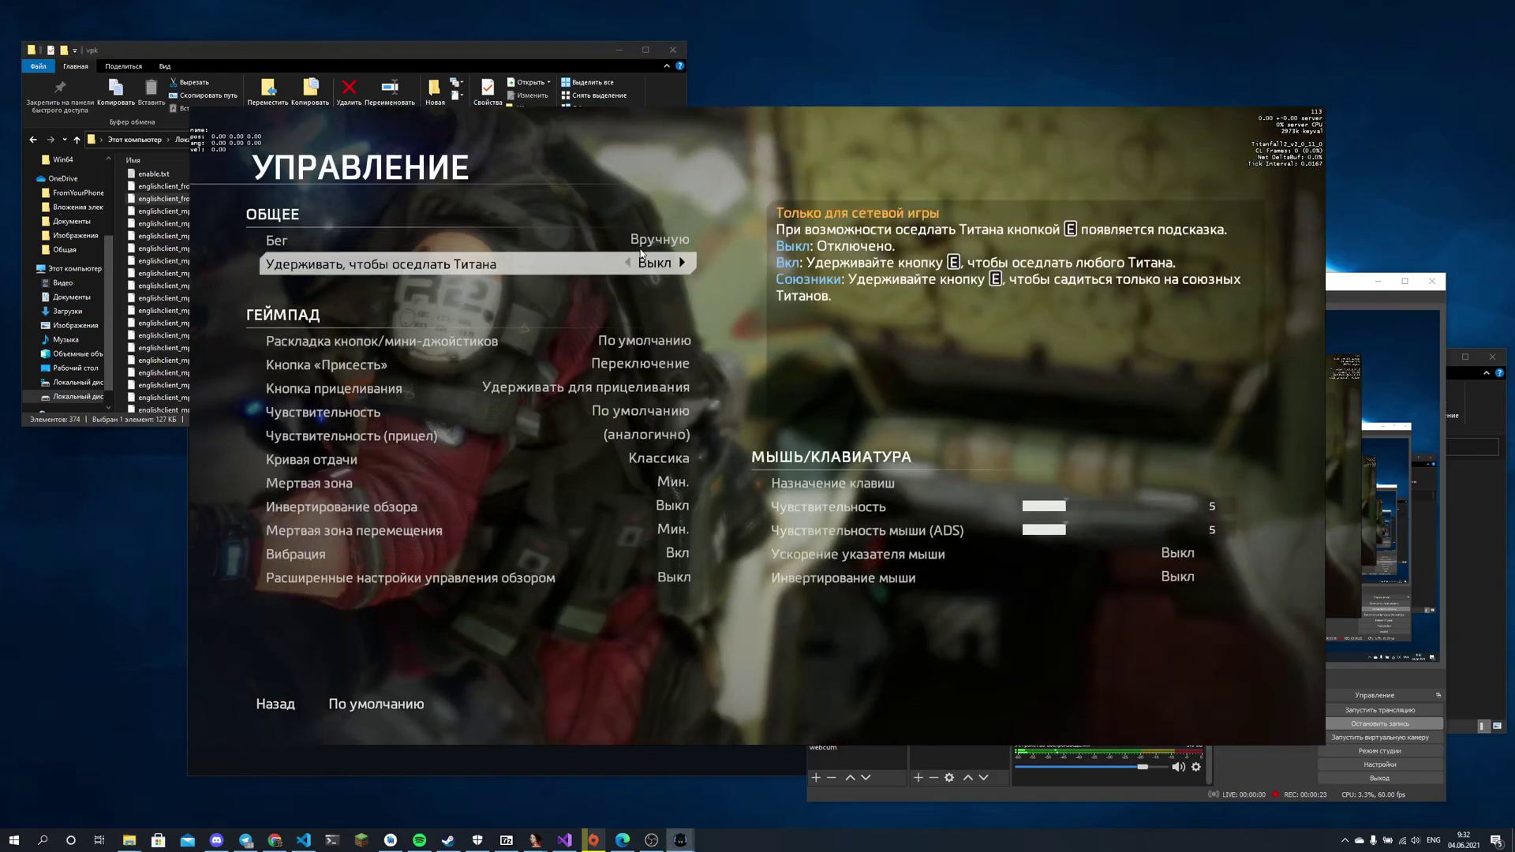
{"action": "left_click", "coordinate": [833, 484]}
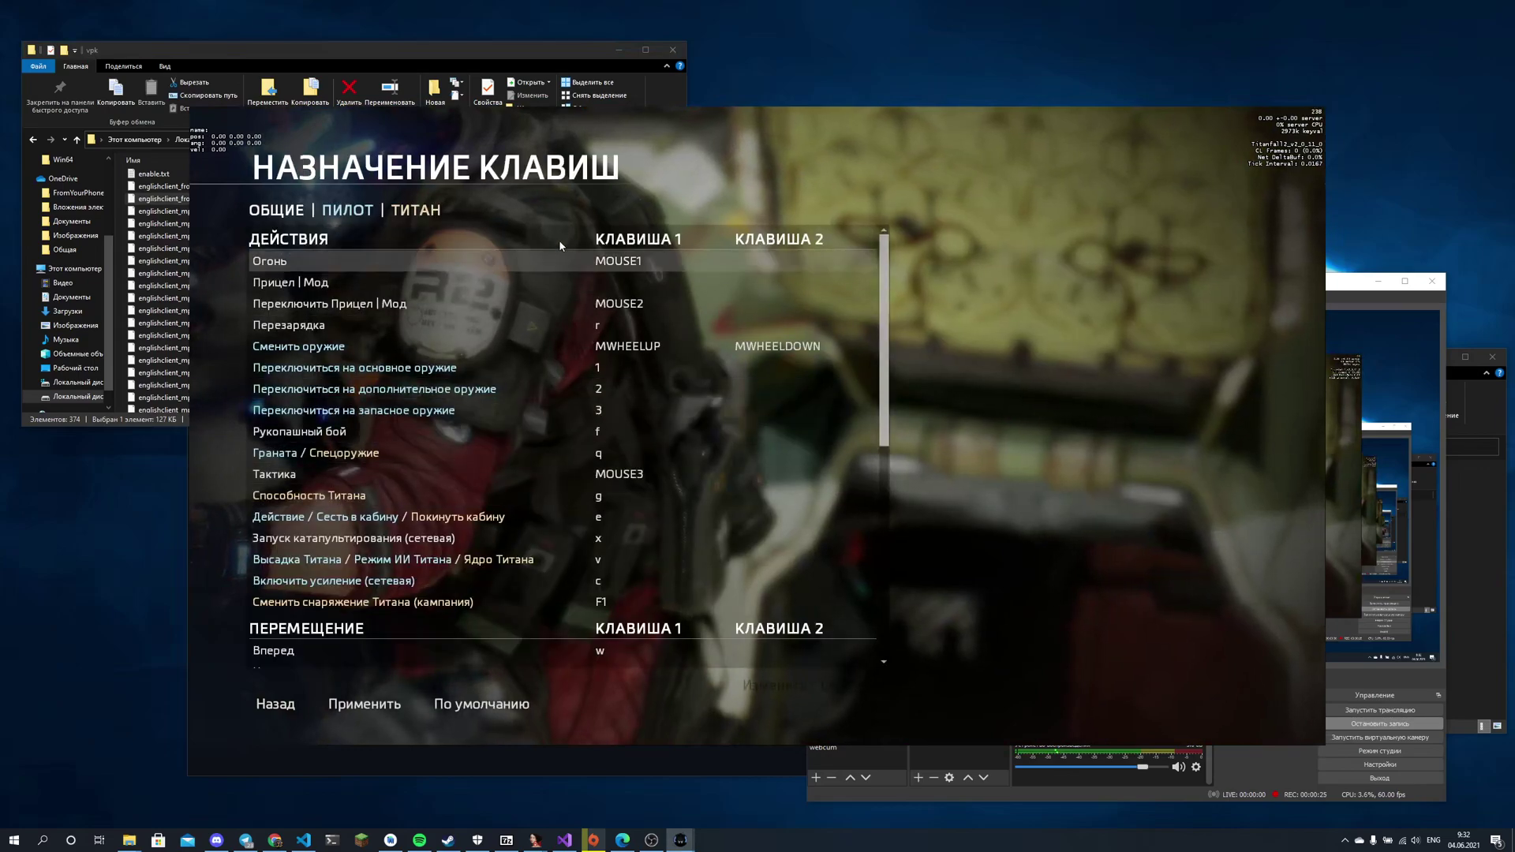
{"action": "left_click", "coordinate": [275, 704]}
{"action": "left_click", "coordinate": [281, 701]}
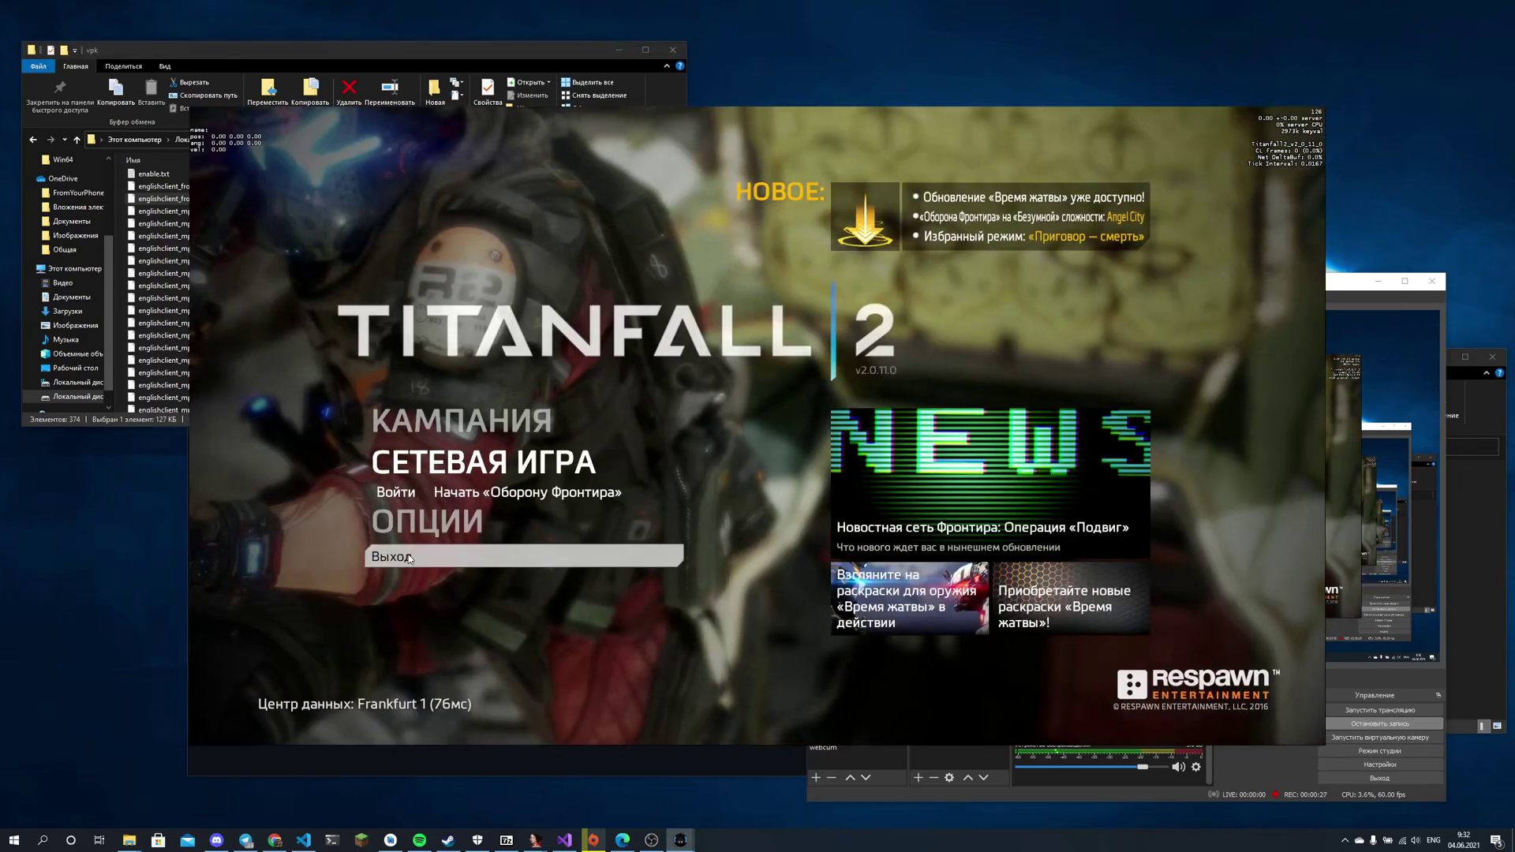
{"action": "left_click", "coordinate": [503, 557]}
{"action": "key", "text": "Escape"}
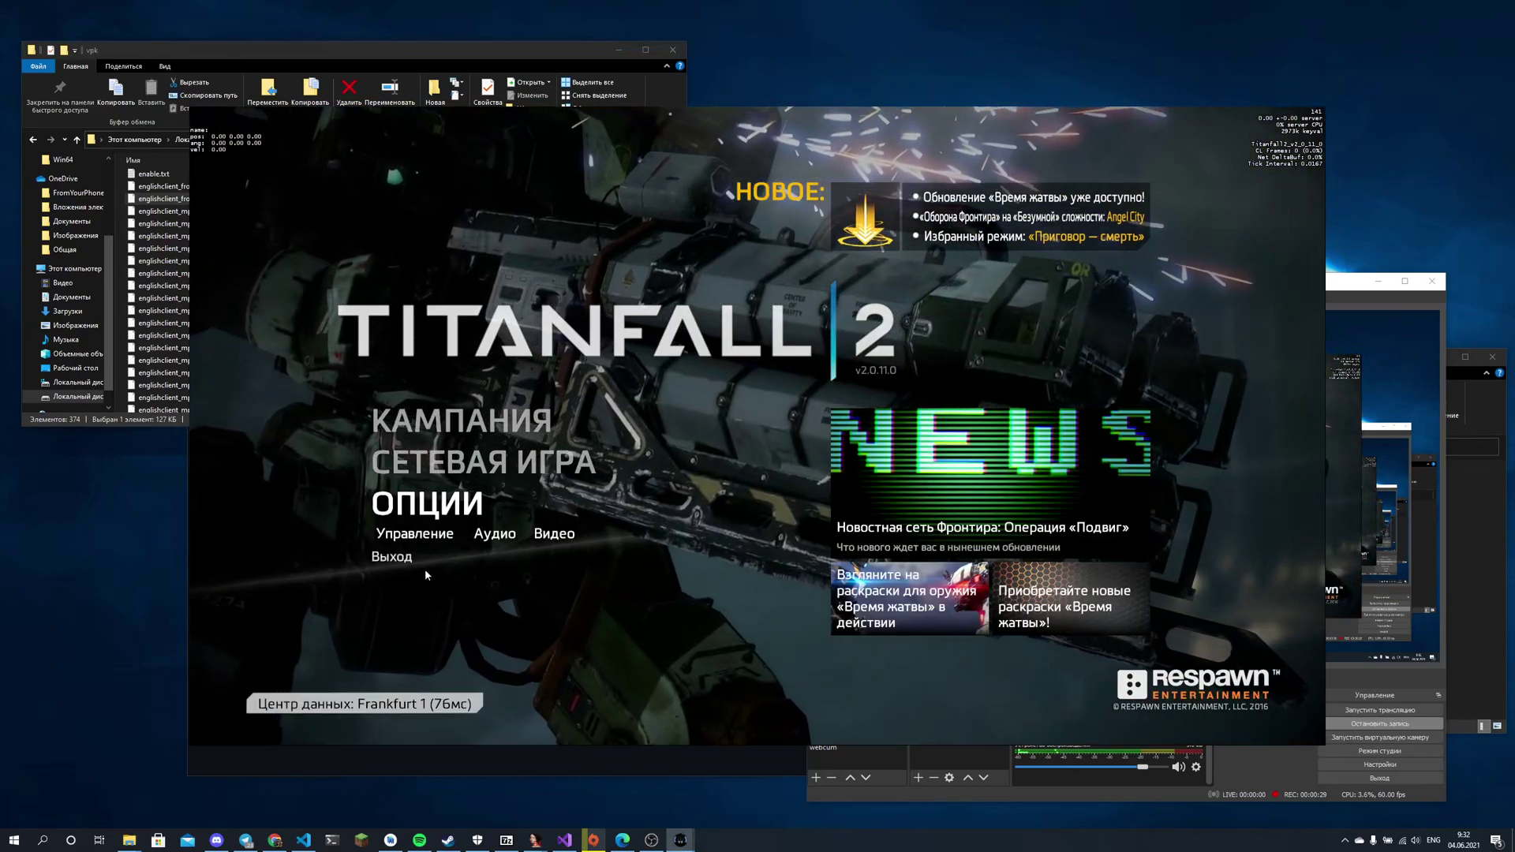
- Quit Titanfall 2 and minimize the Origin window
{"action": "left_click", "coordinate": [402, 573]}
{"action": "left_click", "coordinate": [552, 494]}
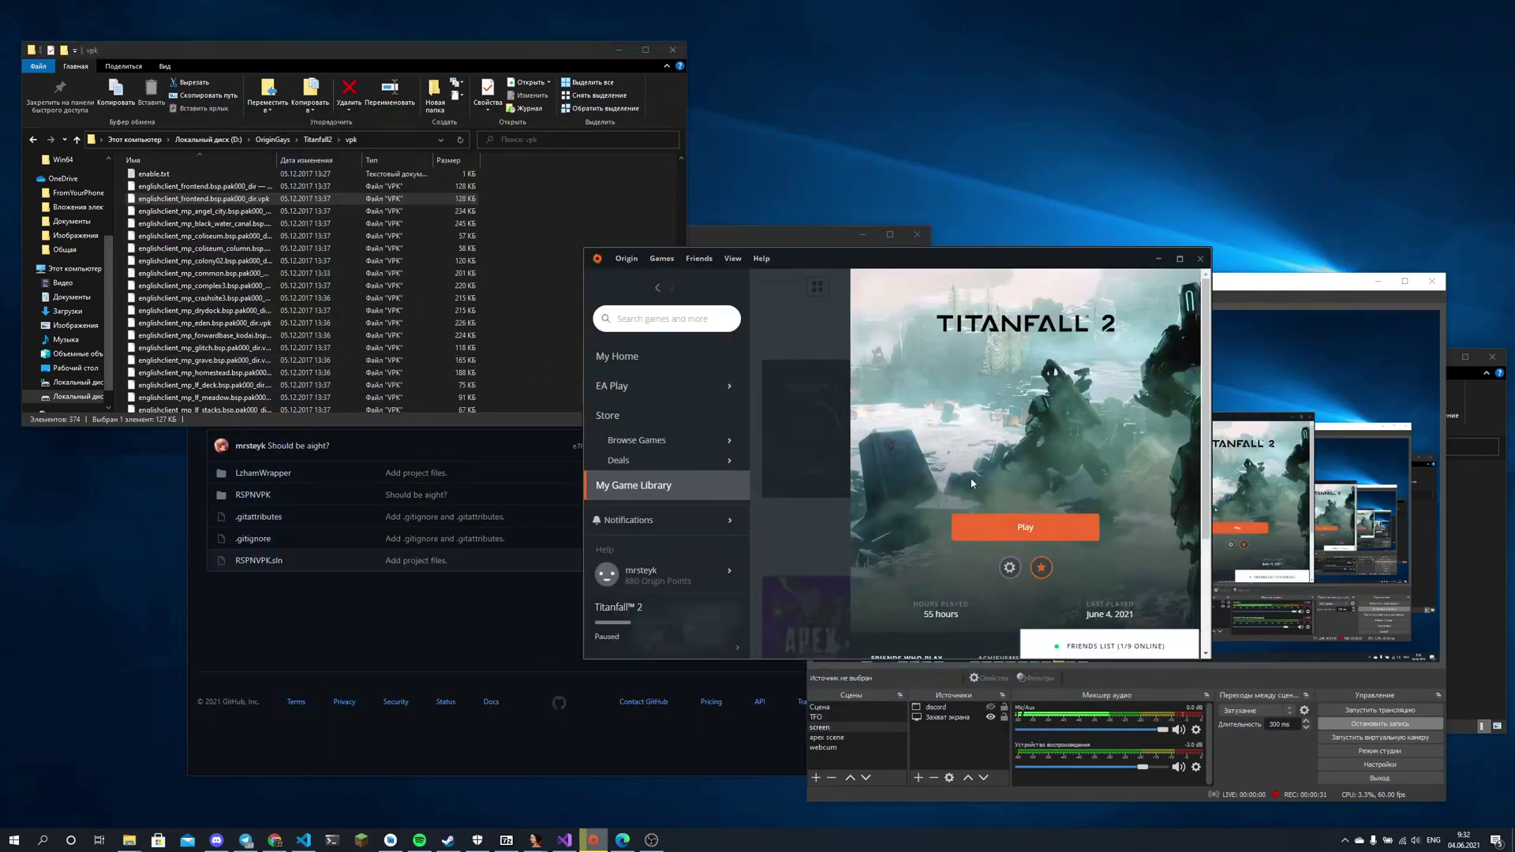
{"action": "left_click", "coordinate": [1159, 259]}
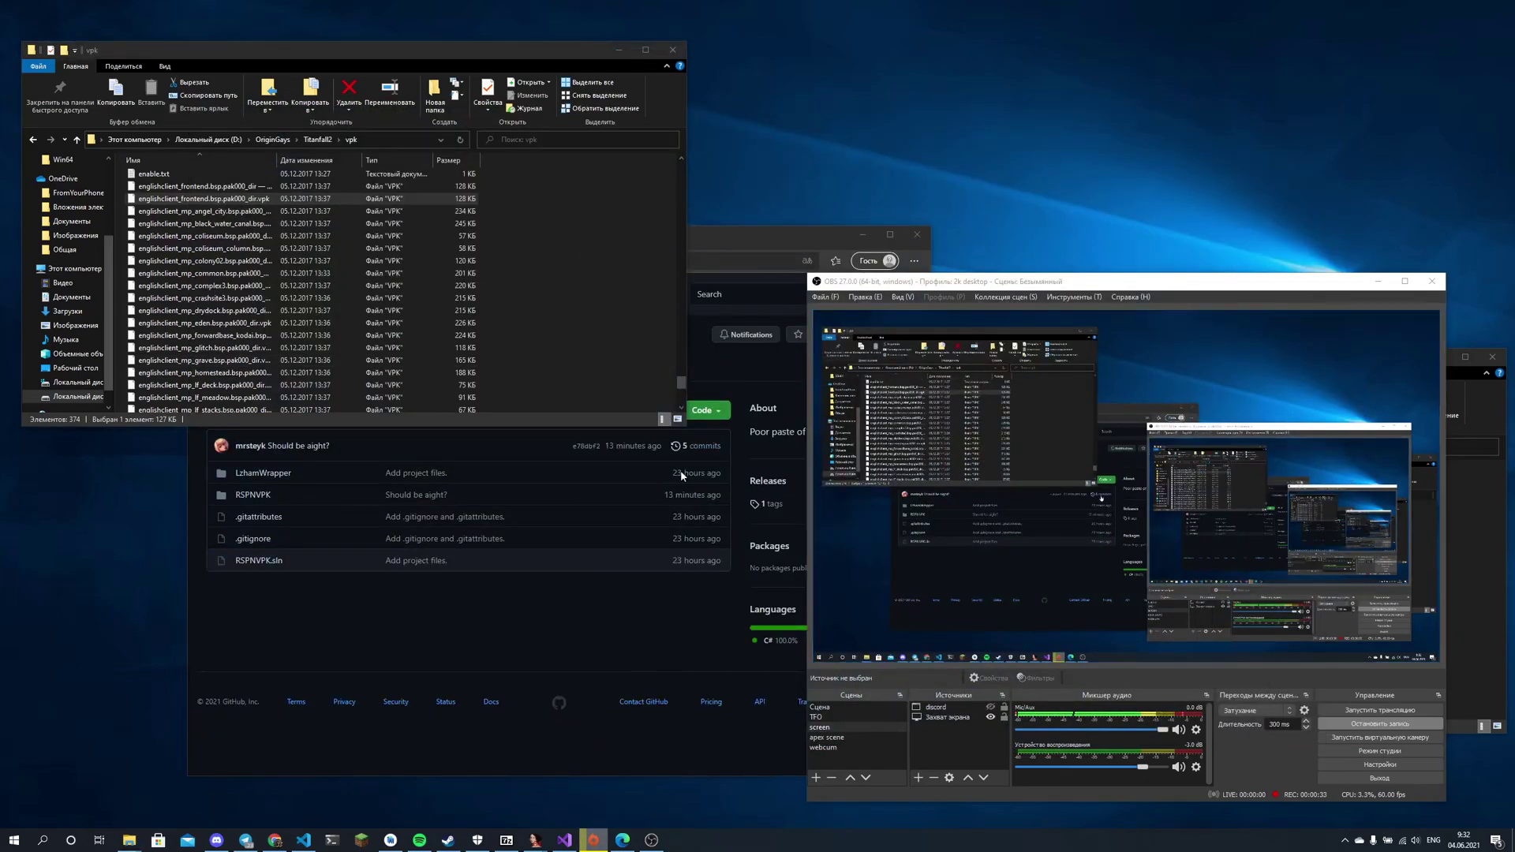
- Switch to the browser and download portable-64.zip from the RC1 release of the RSPNVPK repository on GitHub
{"action": "left_click", "coordinate": [541, 631]}
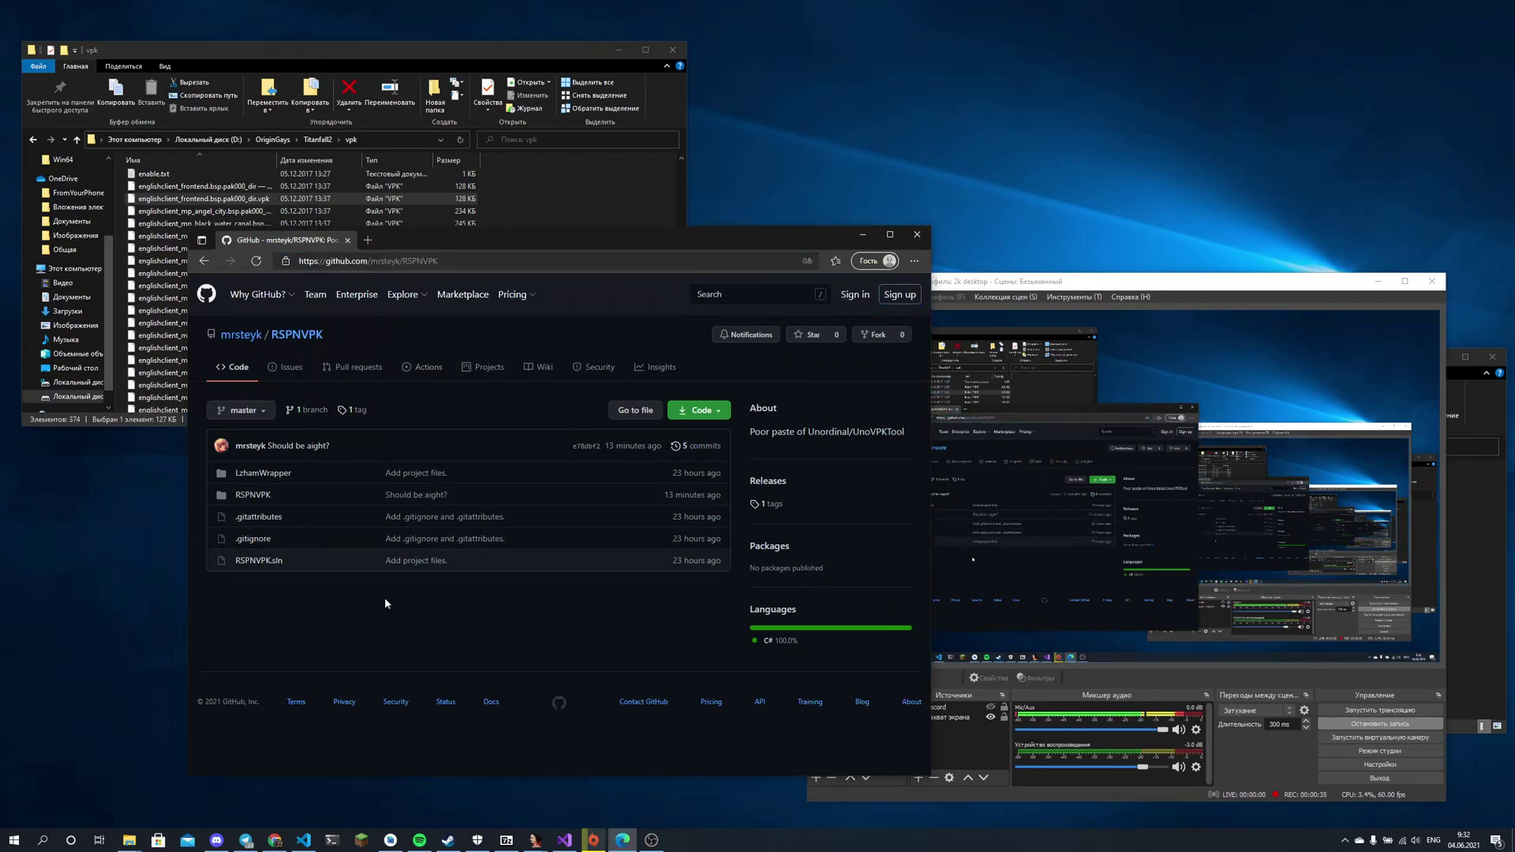
{"action": "left_click", "coordinate": [771, 483]}
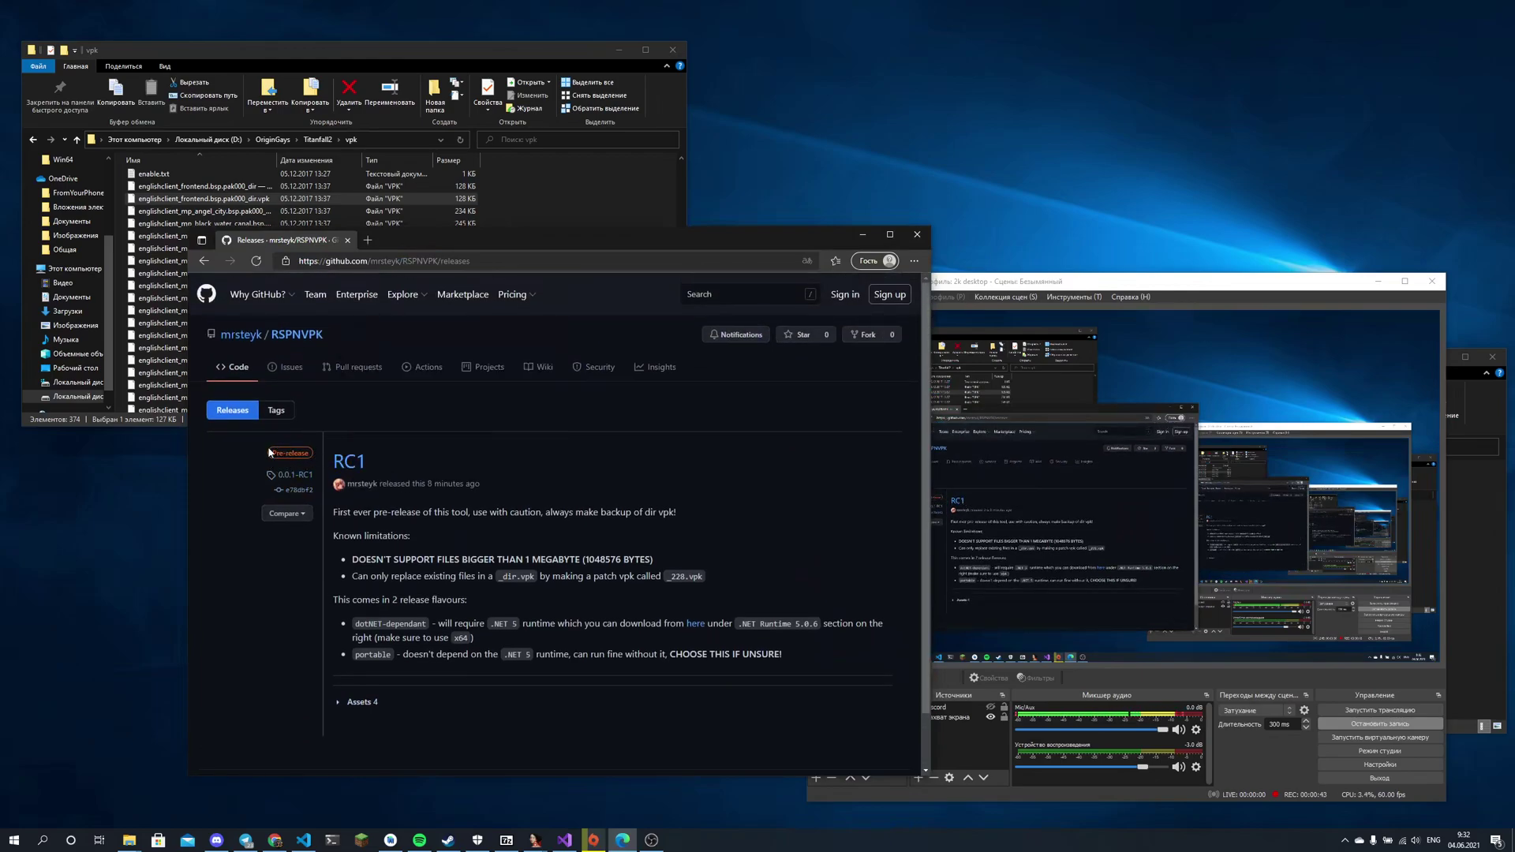
{"action": "left_click", "coordinate": [339, 461]}
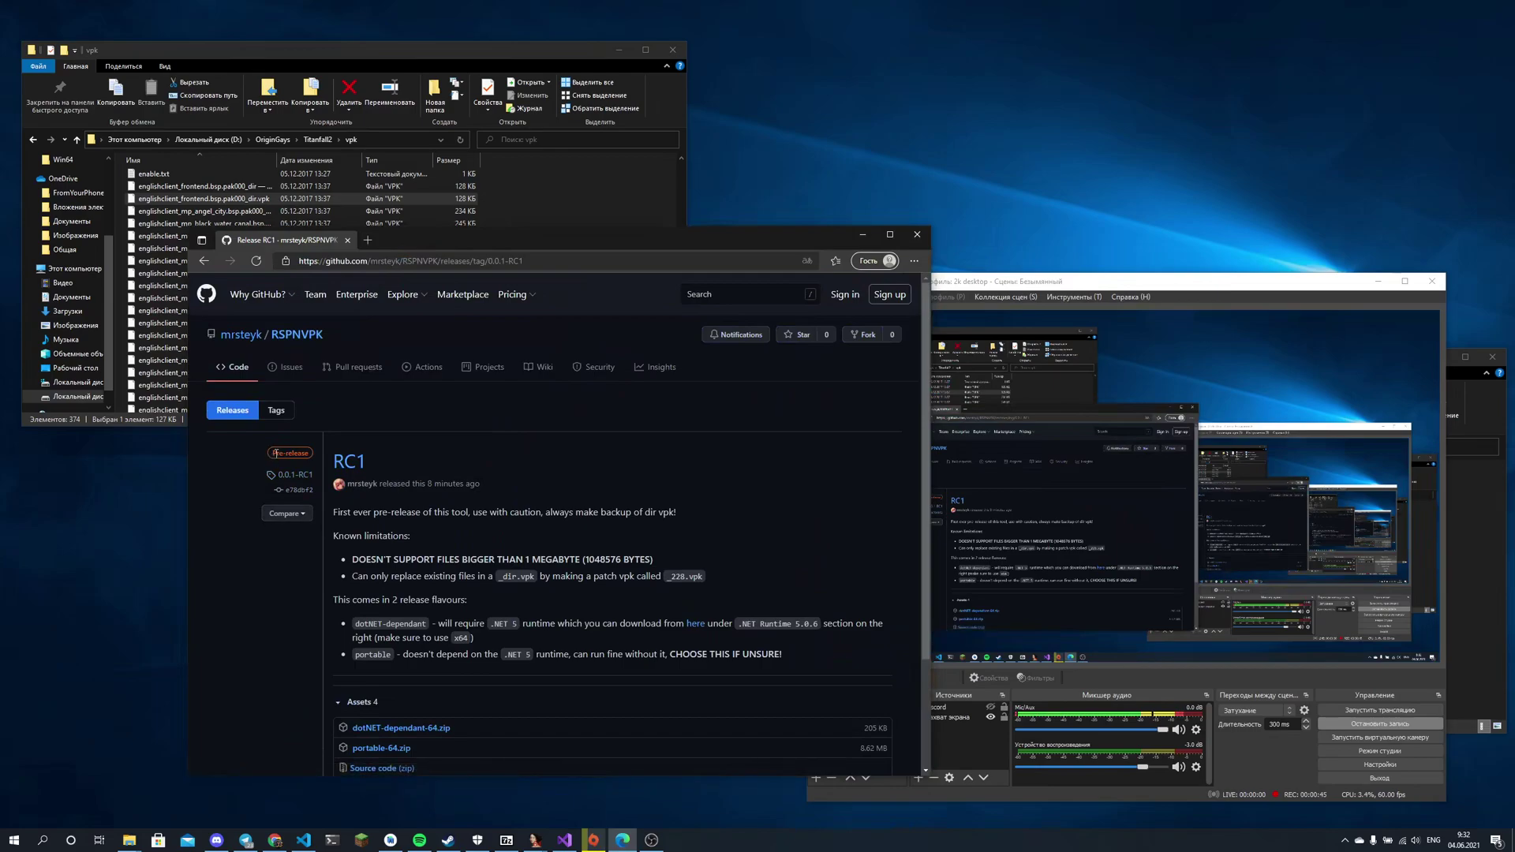
{"action": "scroll", "coordinate": [422, 563], "scroll_direction": "down", "scroll_amount": 2}
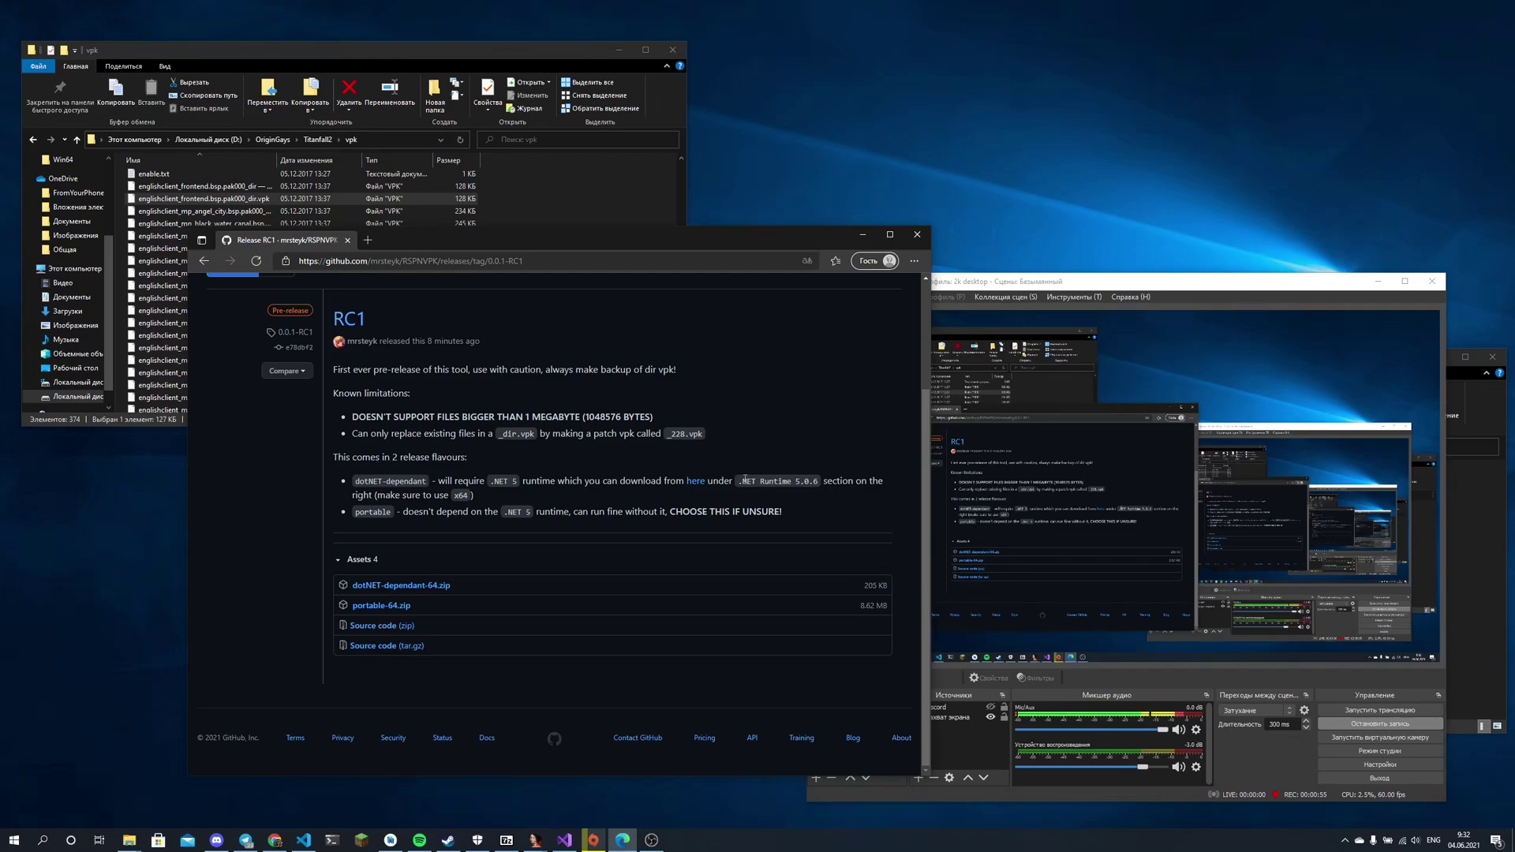
{"action": "left_click", "coordinate": [403, 606]}
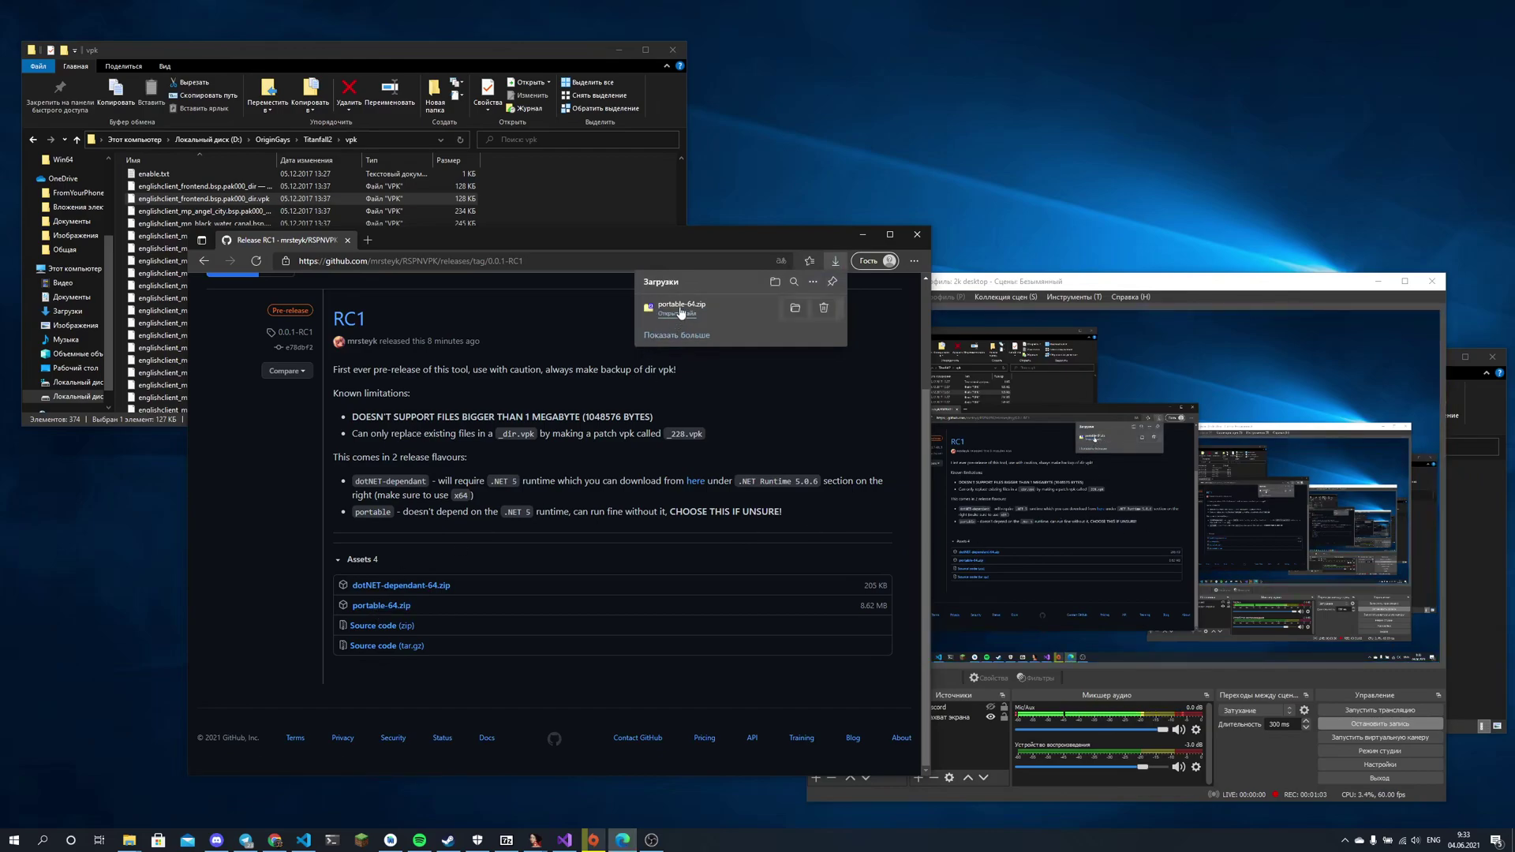
- Extract all files from the downloaded portable-64.zip into the vpk-vid folder and close the archive
{"action": "left_click", "coordinate": [681, 313]}
{"action": "left_click", "coordinate": [1483, 571]}
{"action": "left_click_drag", "start_coordinate": [384, 641], "coordinate": [1139, 538]}
{"action": "left_click", "coordinate": [711, 666]}
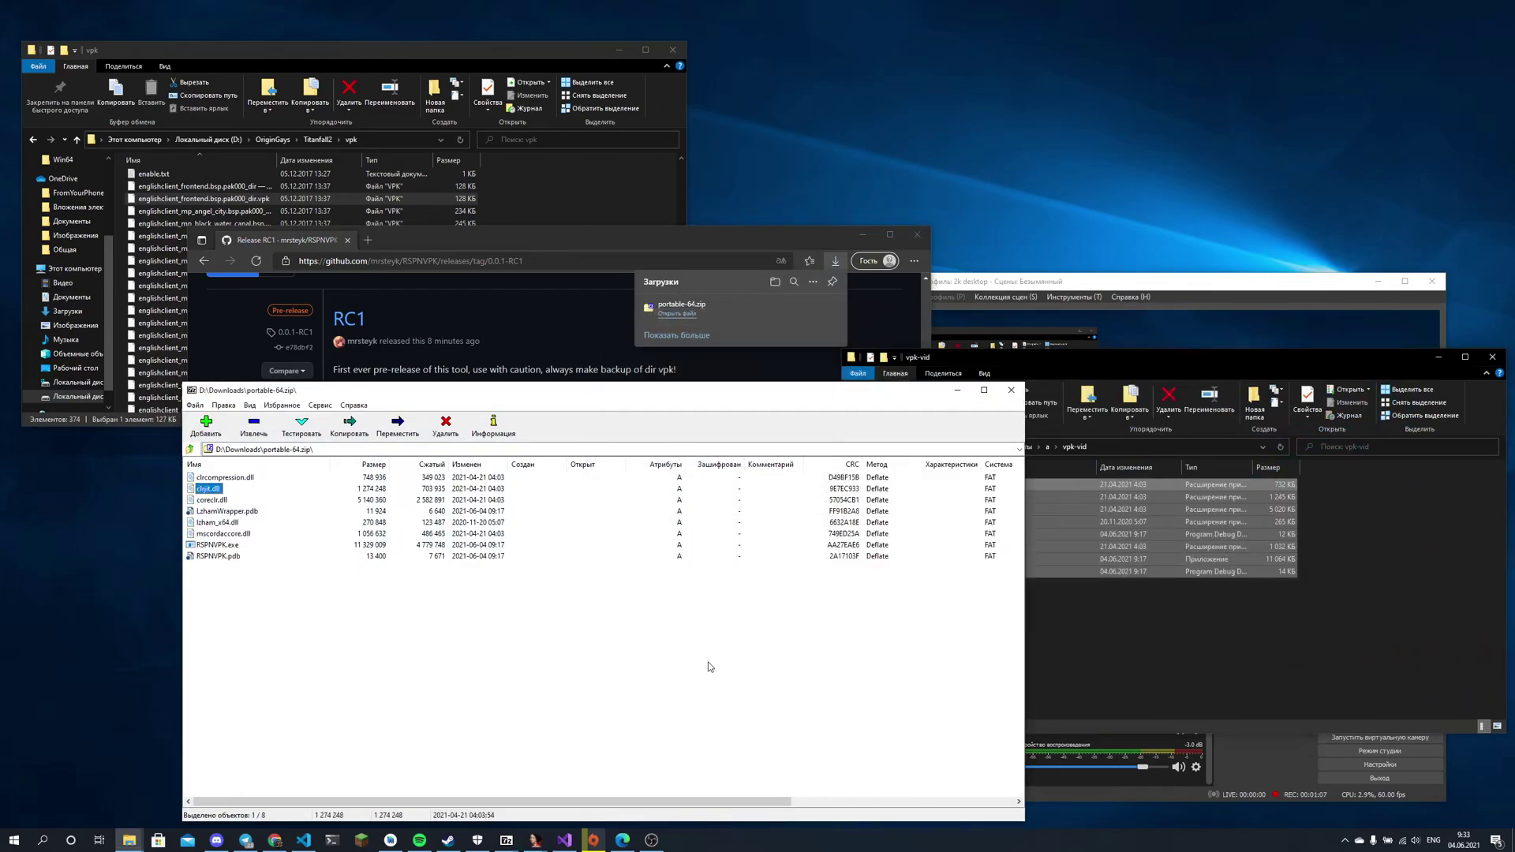
{"action": "left_click", "coordinate": [1011, 390]}
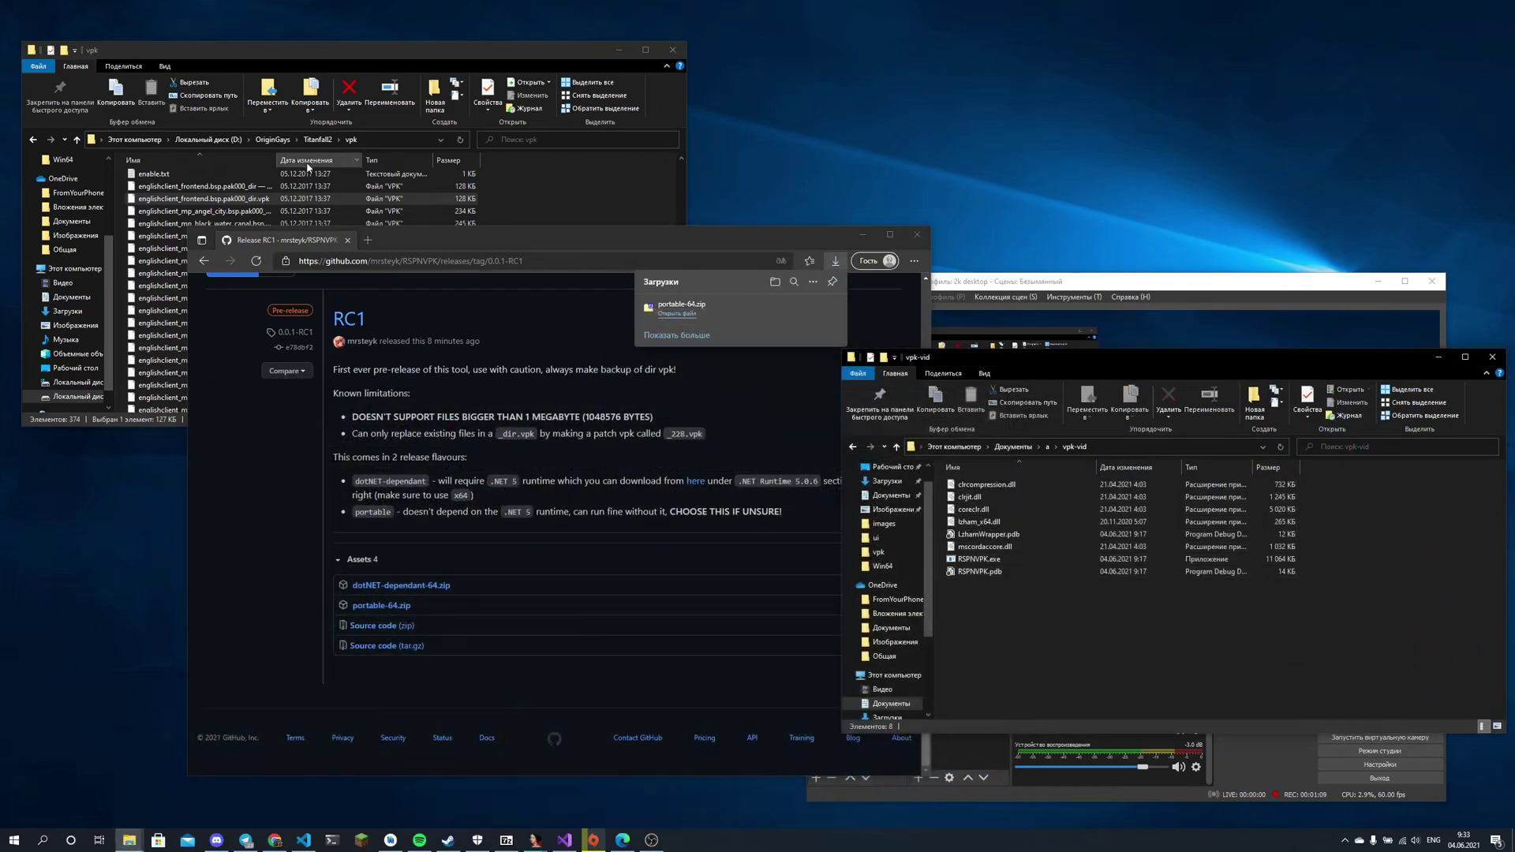
- Copy englishclient_frontend.bsp.pak000_dir.vpk from the Titanfall2 vpk folder into vpk-vid
{"action": "left_click", "coordinate": [318, 63]}
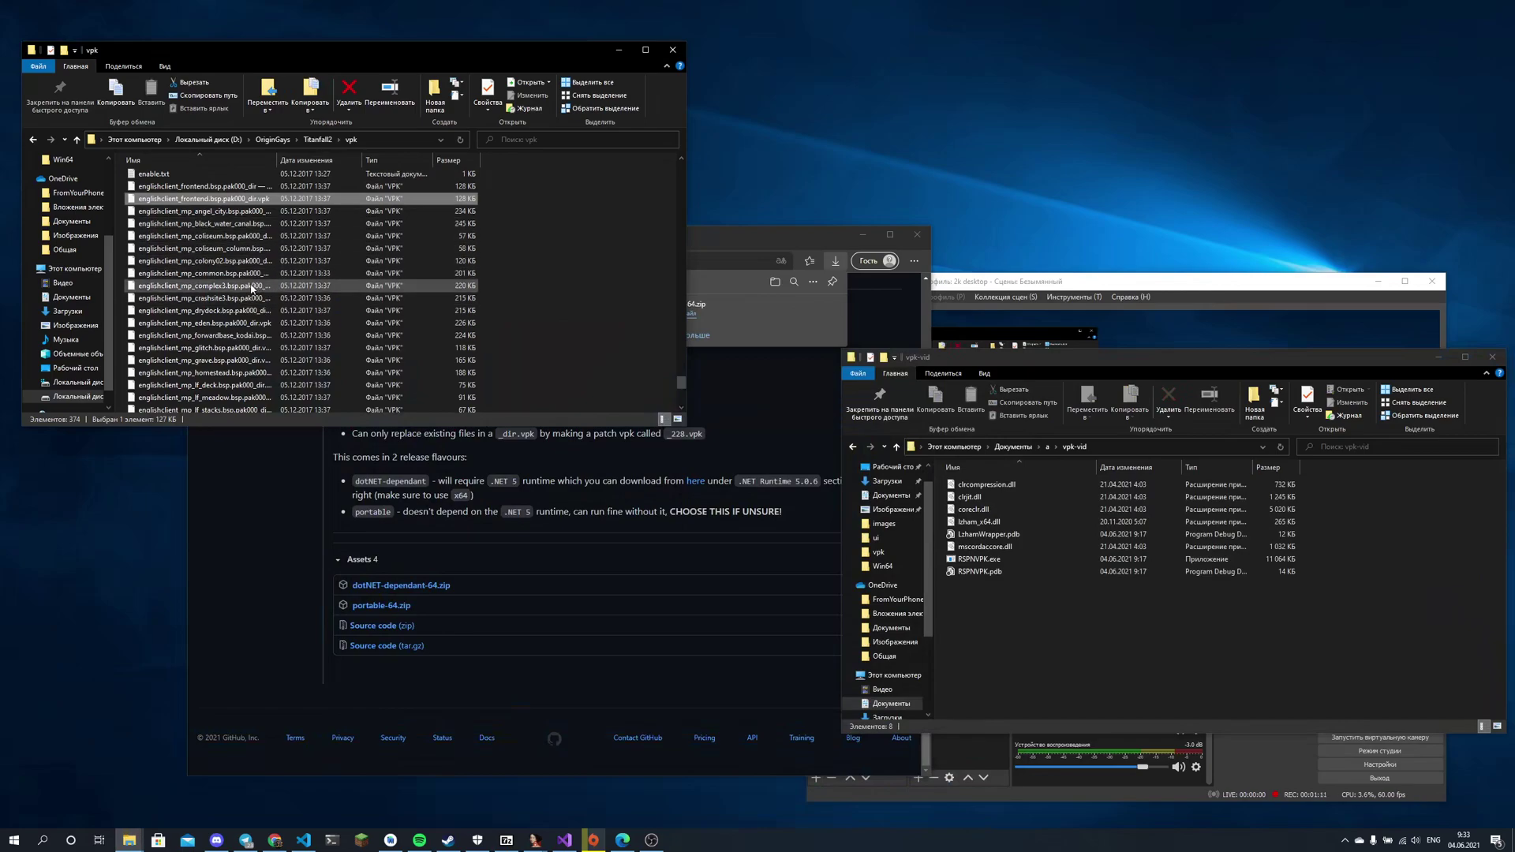
{"action": "left_click", "coordinate": [230, 236]}
{"action": "left_click_drag", "start_coordinate": [203, 198], "coordinate": [995, 627]}
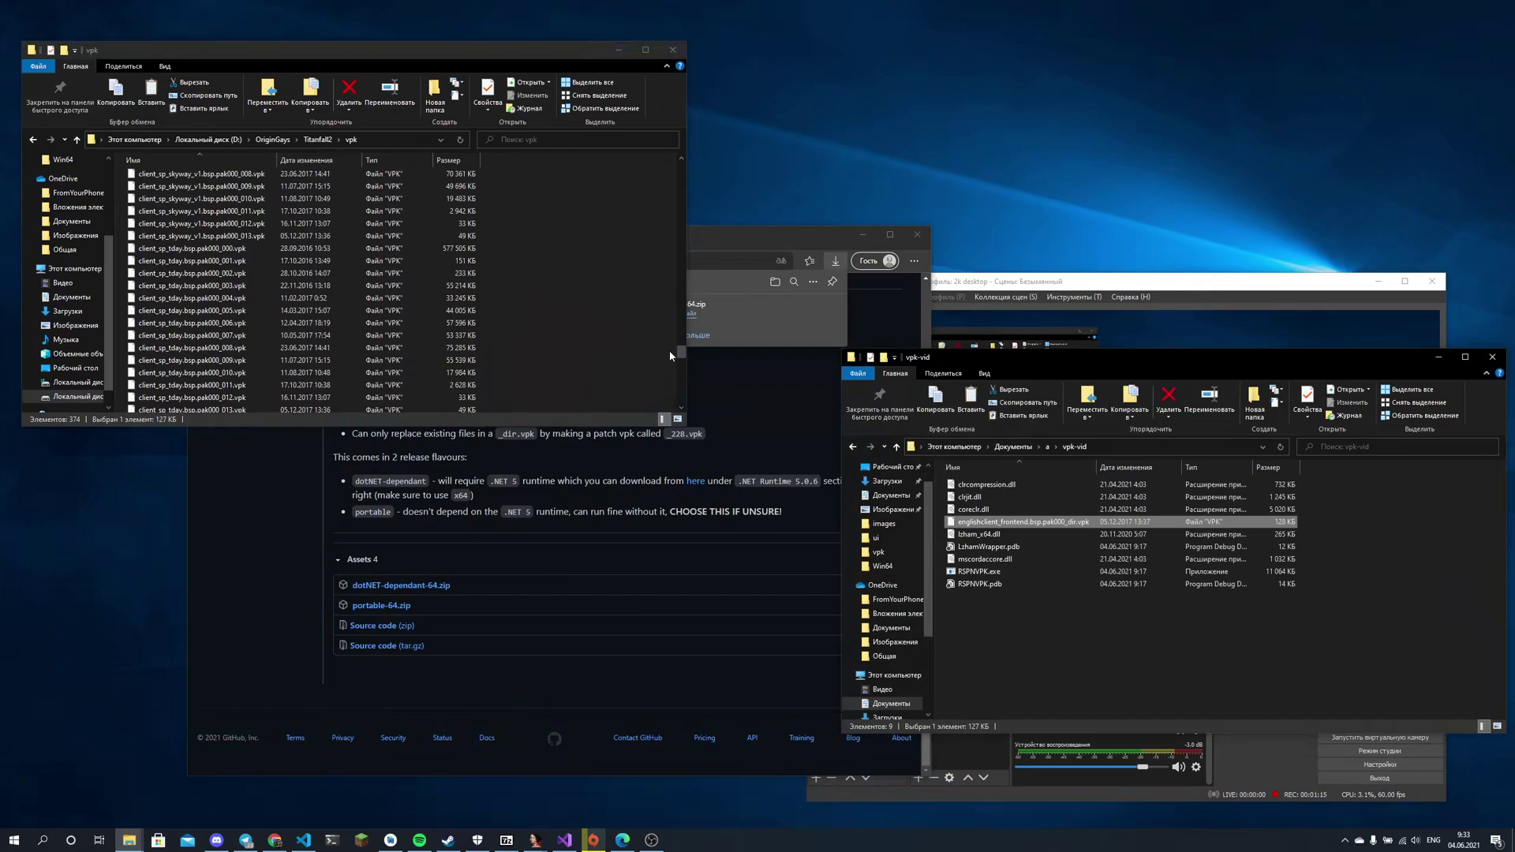
- Copy the englishclient_frontend.bsp.pak000_dir folder of modified files from the Titanfall2 vpk folder into vpk-vid
{"action": "left_click", "coordinate": [676, 313]}
{"action": "left_click_drag", "start_coordinate": [676, 313], "coordinate": [652, 145]}
{"action": "left_click", "coordinate": [197, 178]}
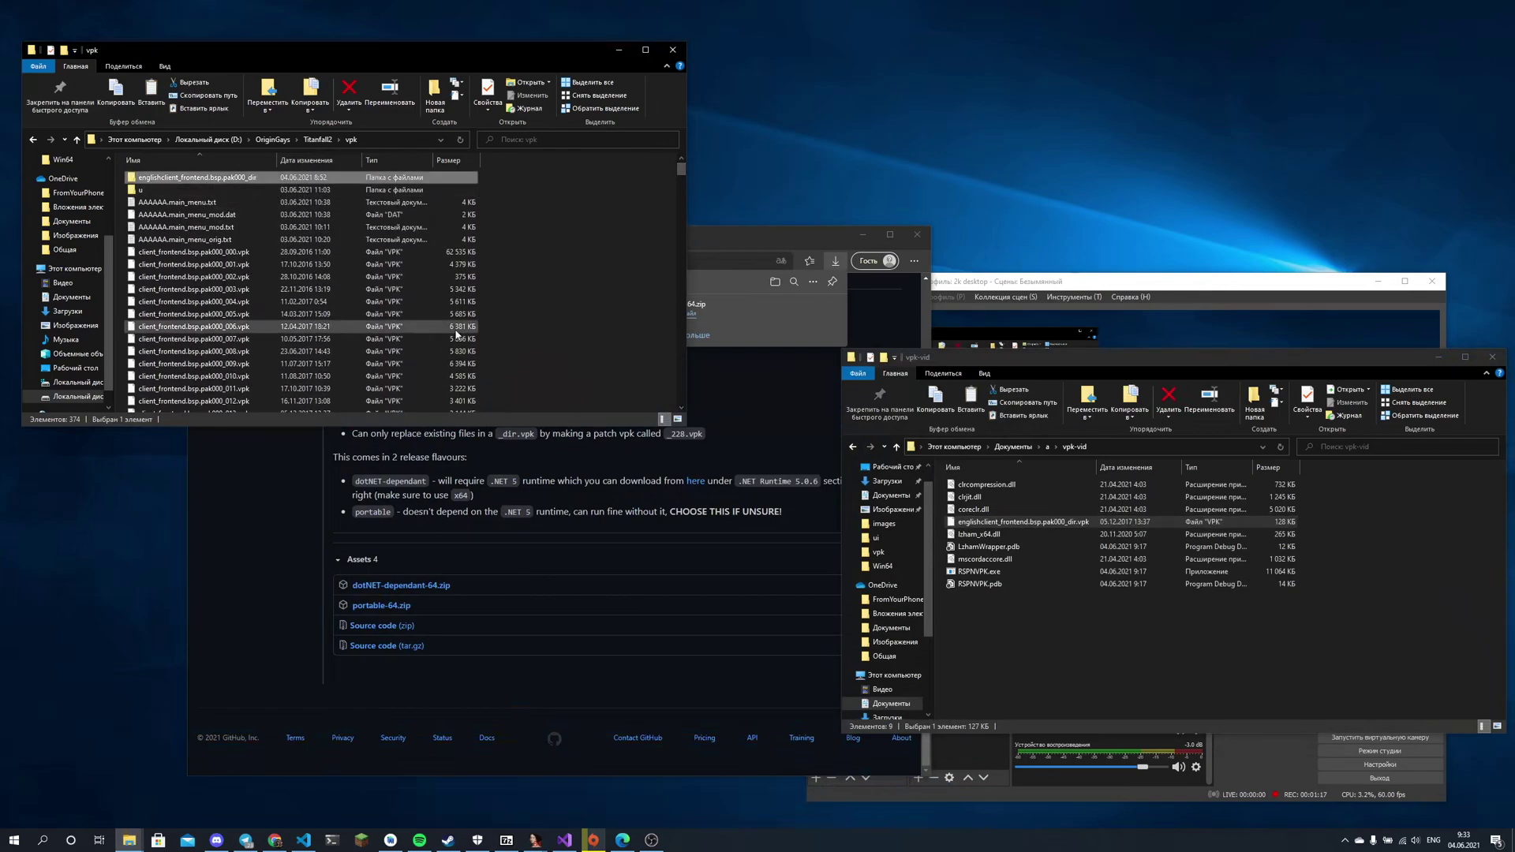
{"action": "left_click", "coordinate": [1018, 630]}
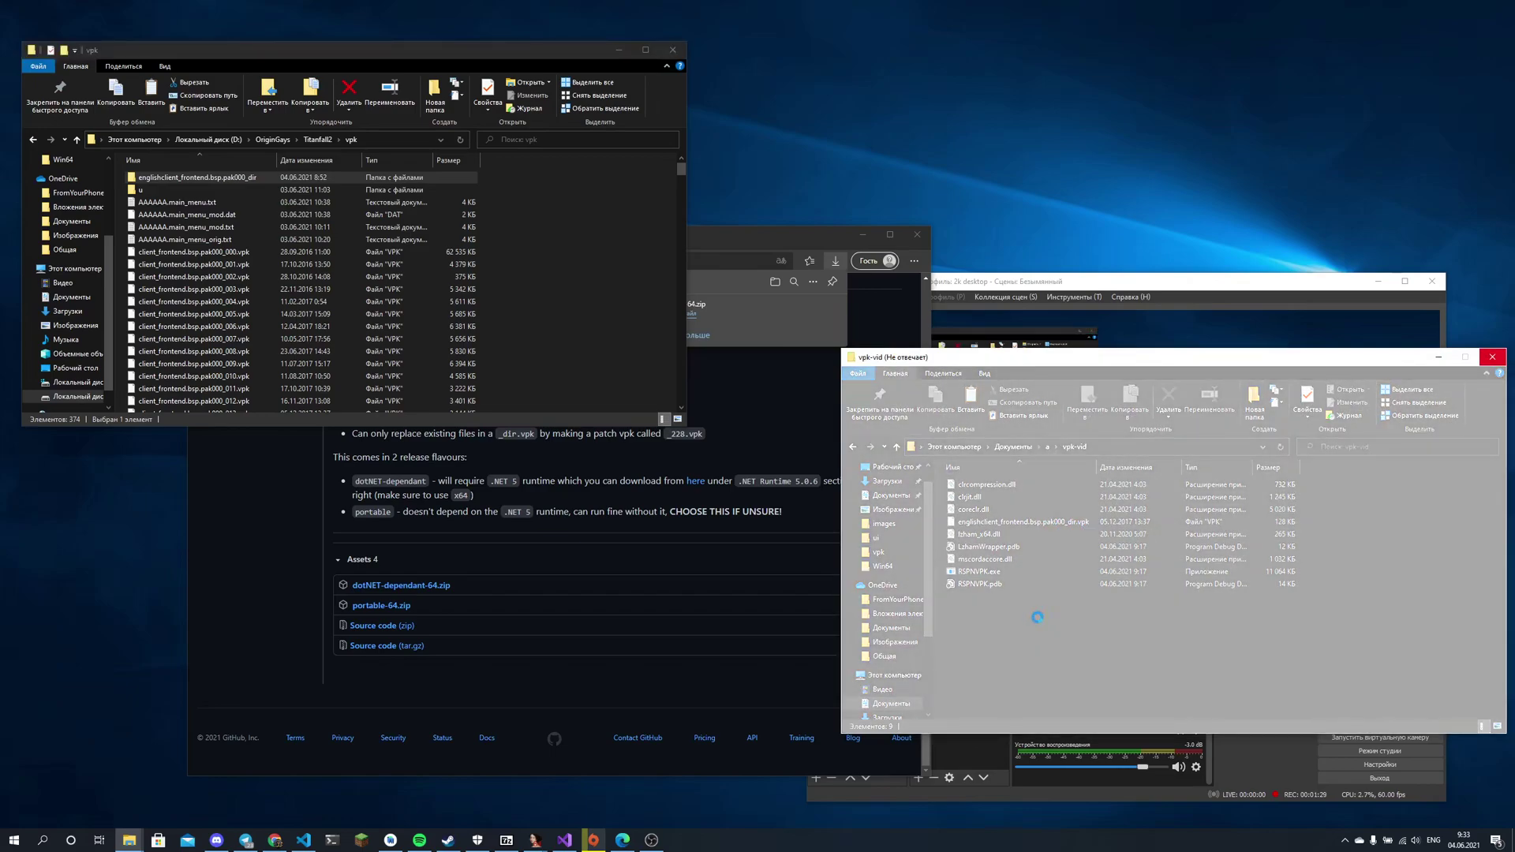
- Look through the scripts and vscripts subfolders of the copied englishclient_frontend.bsp.pak000_dir folder, and return to vpk-vid
{"action": "double_click", "coordinate": [988, 598]}
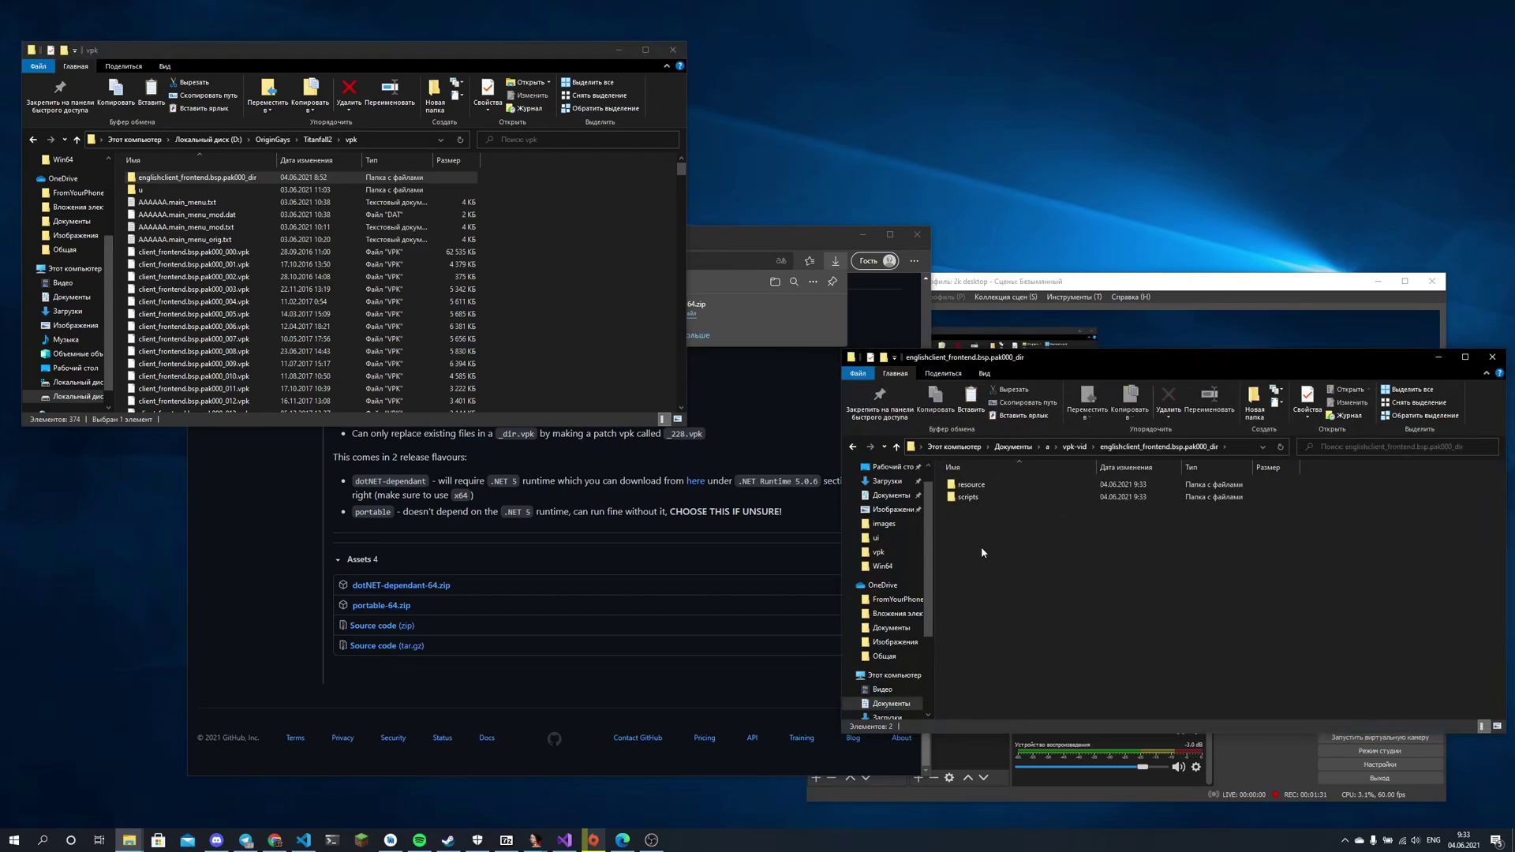
{"action": "double_click", "coordinate": [974, 497]}
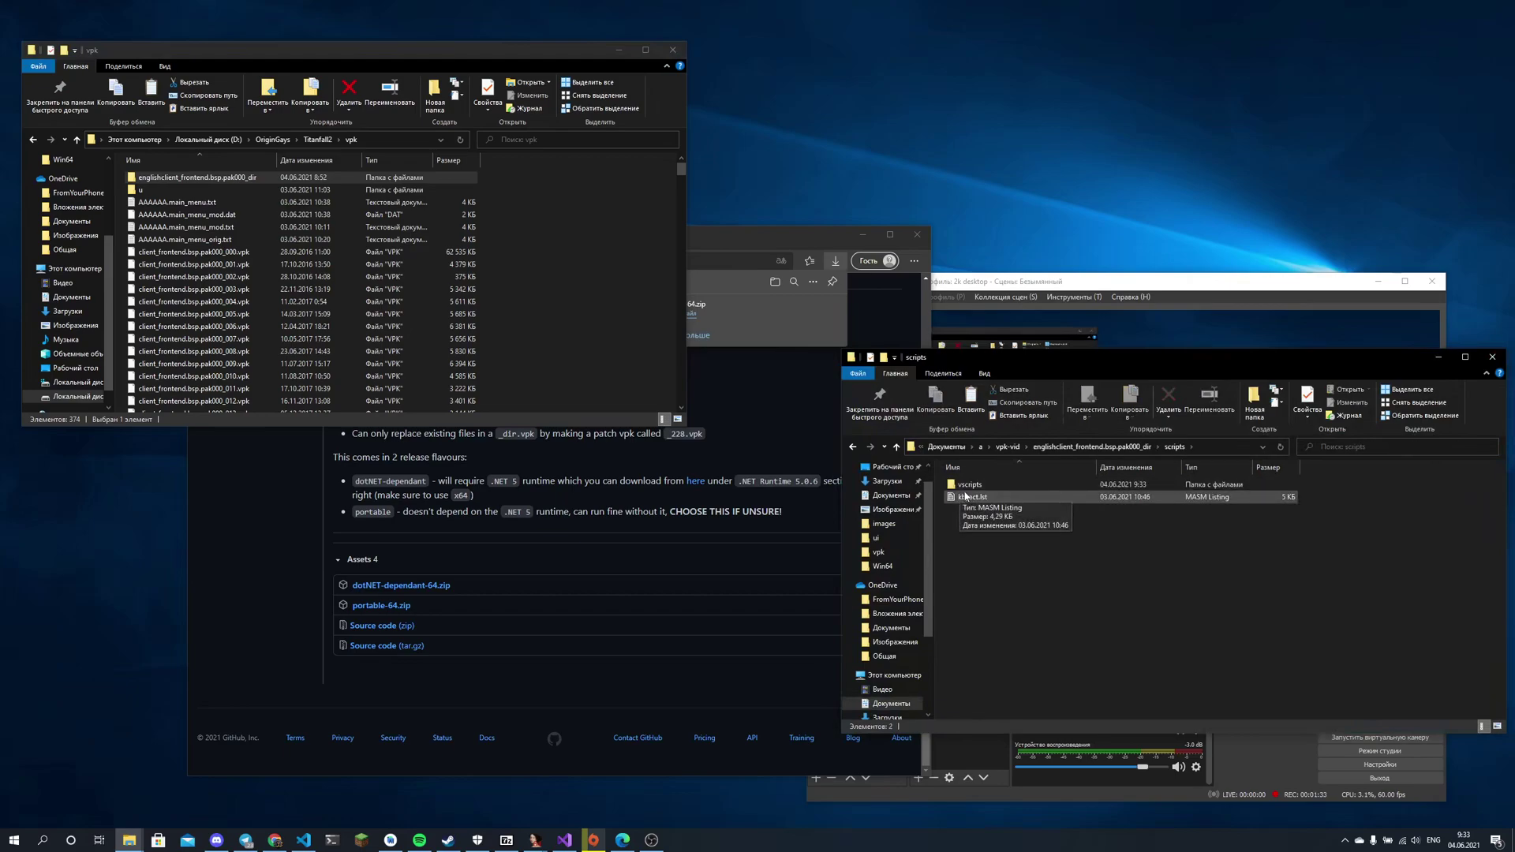
{"action": "double_click", "coordinate": [970, 485]}
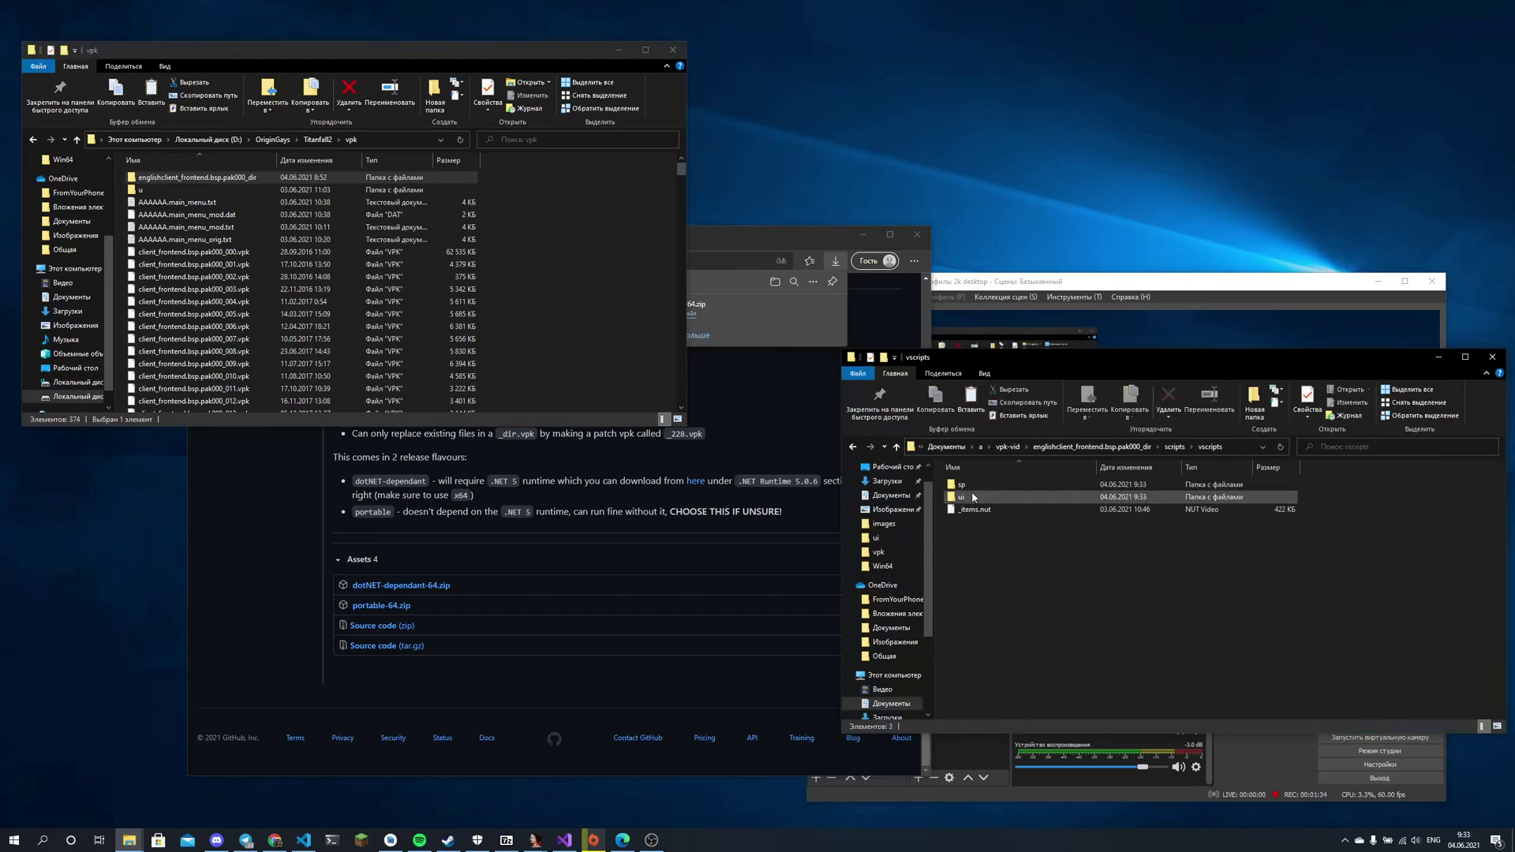
{"action": "left_click", "coordinate": [1085, 451]}
{"action": "left_click", "coordinate": [1074, 447]}
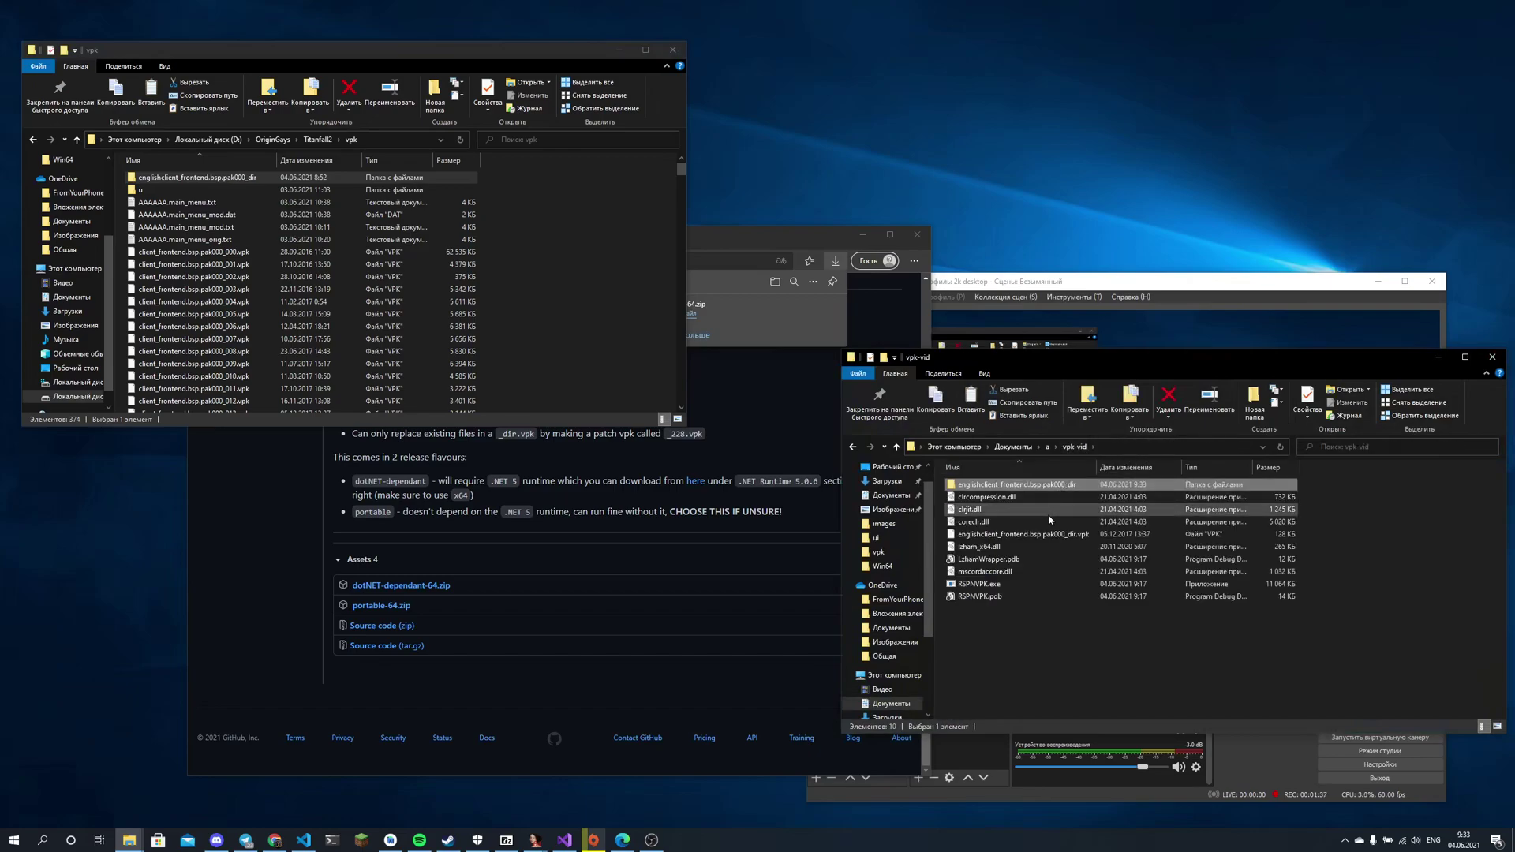
- Move the browser window clear of the vpk-vid folder and run RSPNVPK.exe on englishclient_frontend.bsp.pak000_dir.vpk, accepting the no-backup warning
{"action": "left_click", "coordinate": [775, 414]}
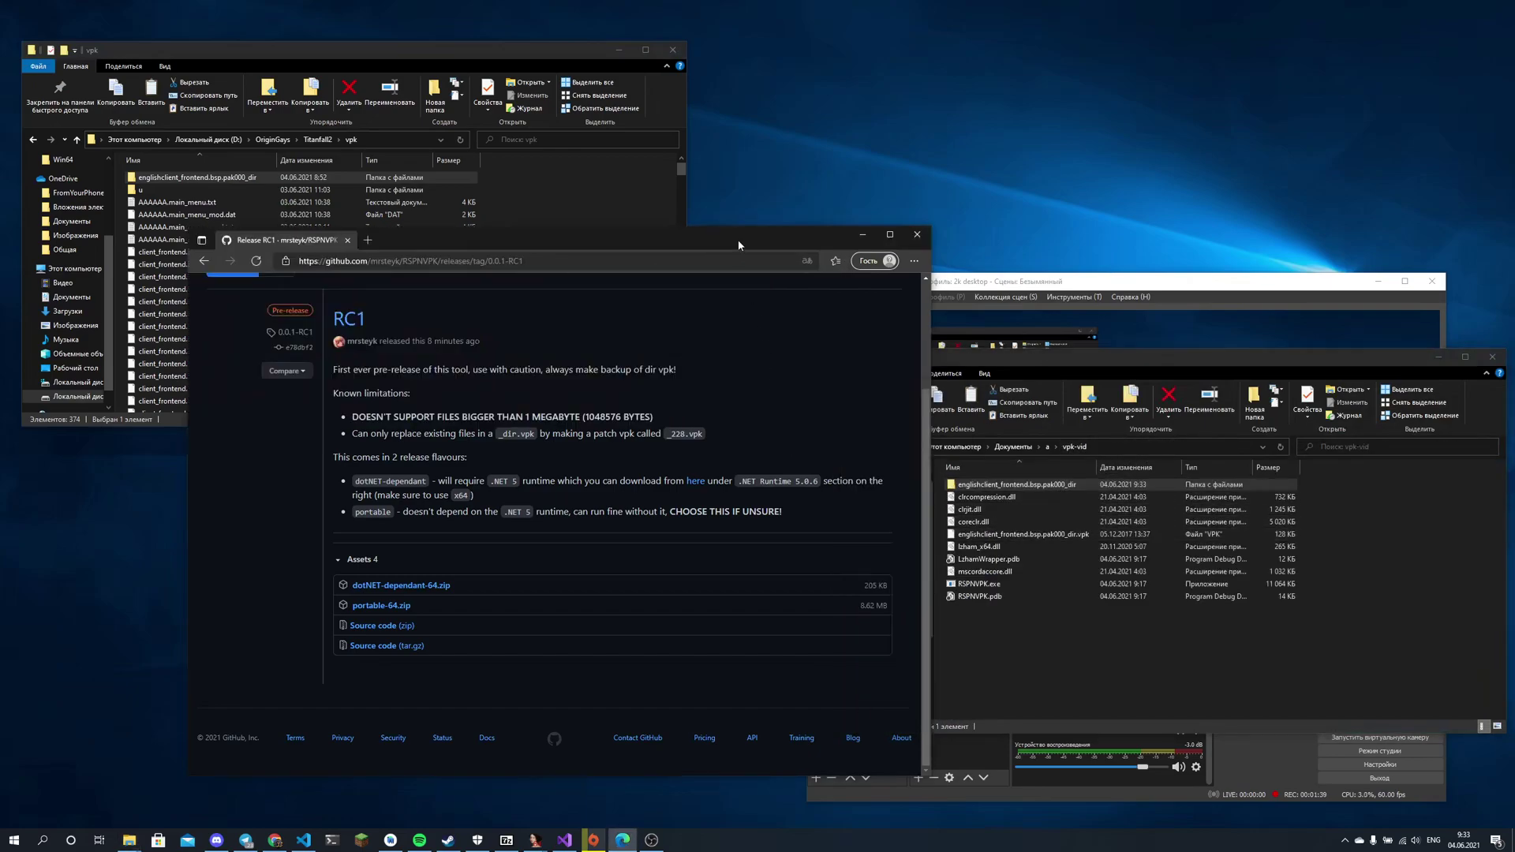
{"action": "left_click_drag", "start_coordinate": [739, 239], "coordinate": [626, 267]}
{"action": "left_click", "coordinate": [1029, 623]}
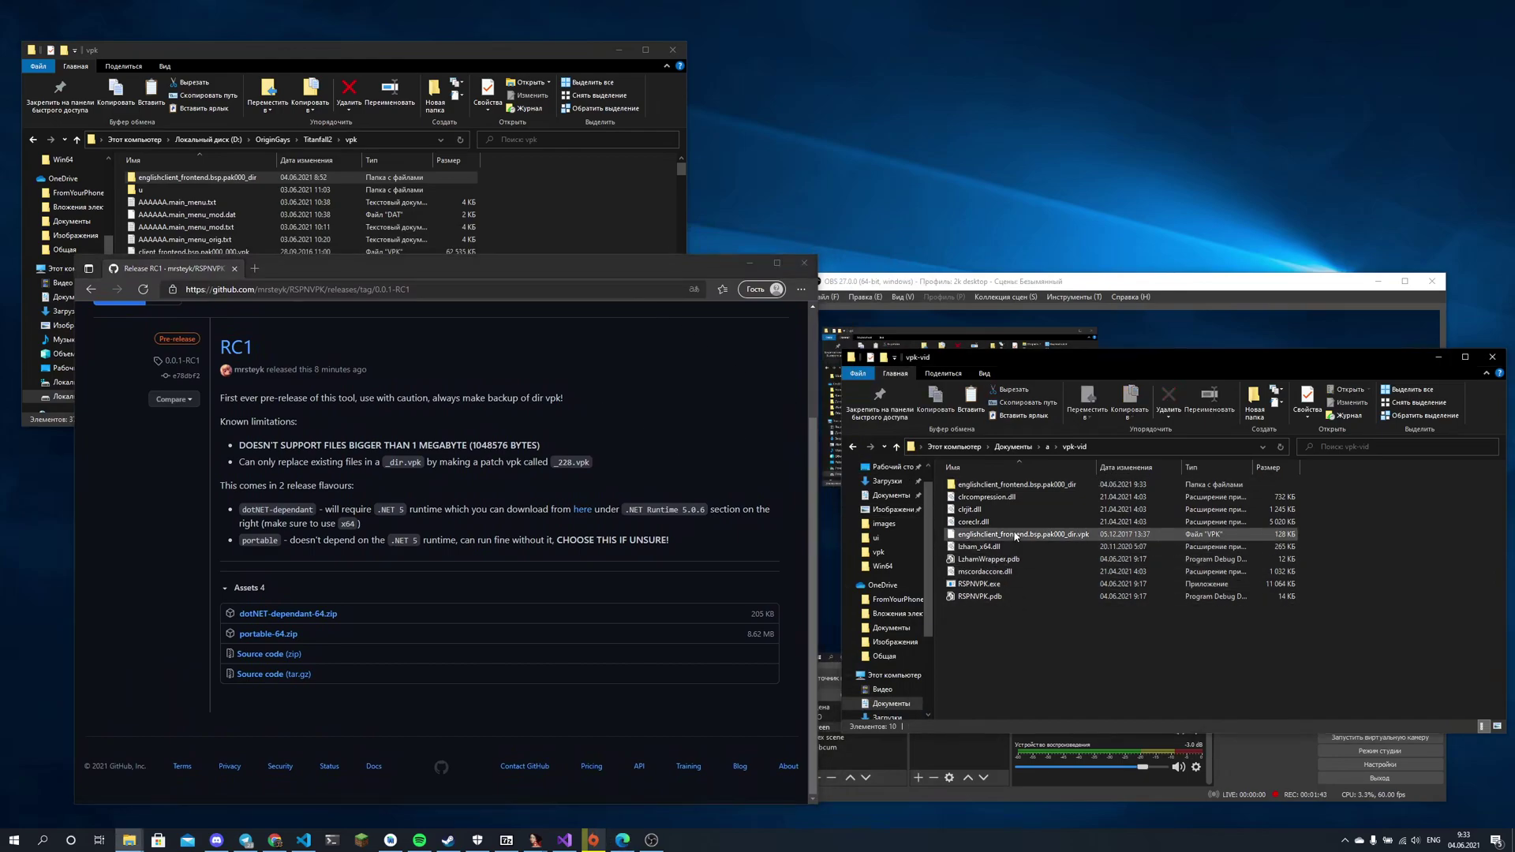
{"action": "left_click_drag", "start_coordinate": [999, 539], "coordinate": [985, 585]}
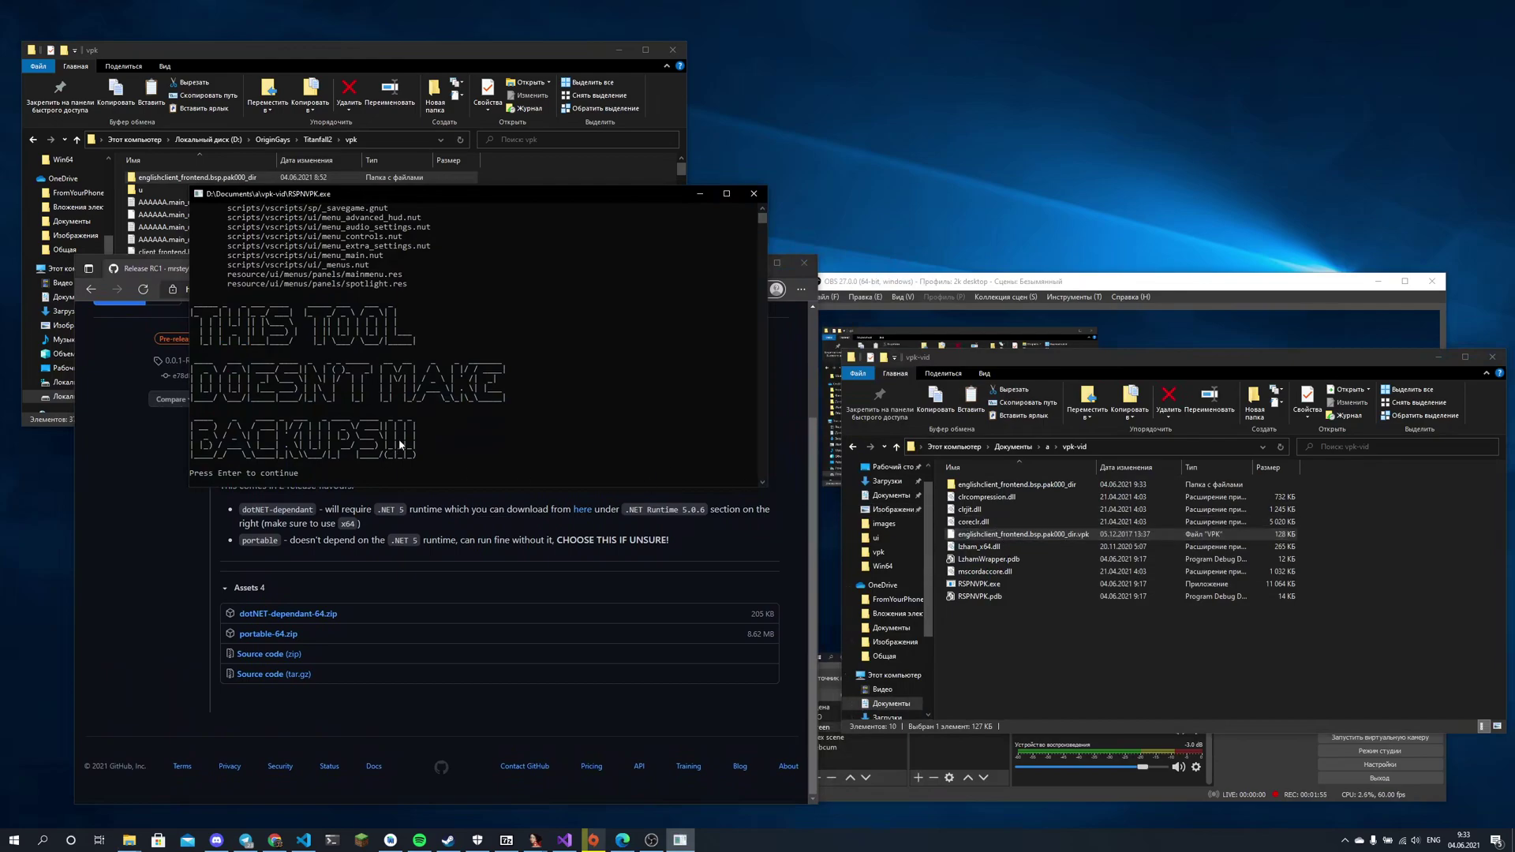
{"action": "key", "text": "Return"}
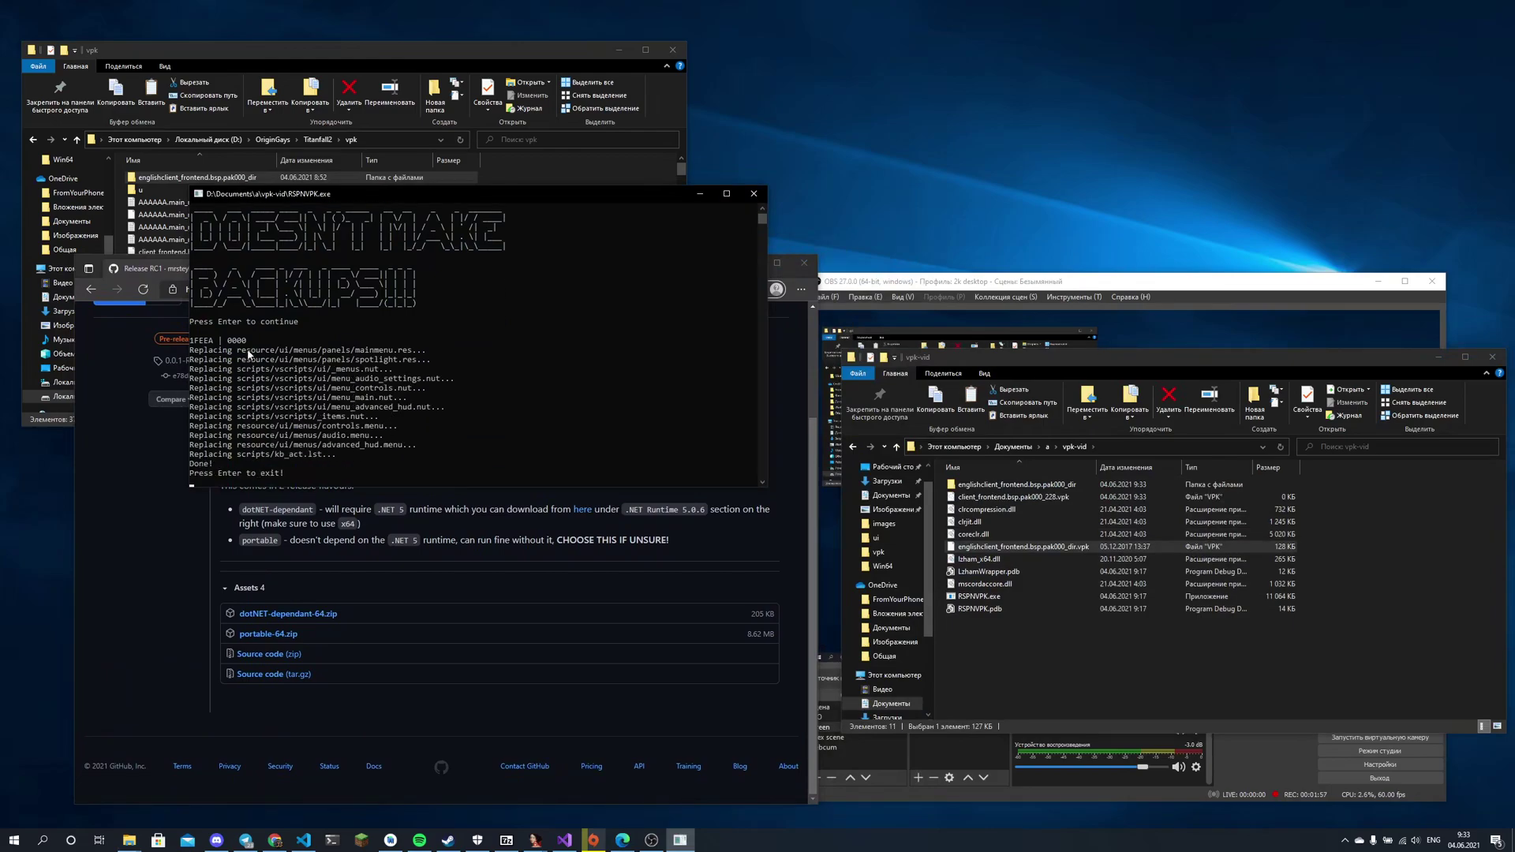
- Review the file list and replacement log in the RSPNVPK console, and exit the tool
{"action": "scroll", "coordinate": [328, 390], "scroll_direction": "down", "scroll_amount": 1}
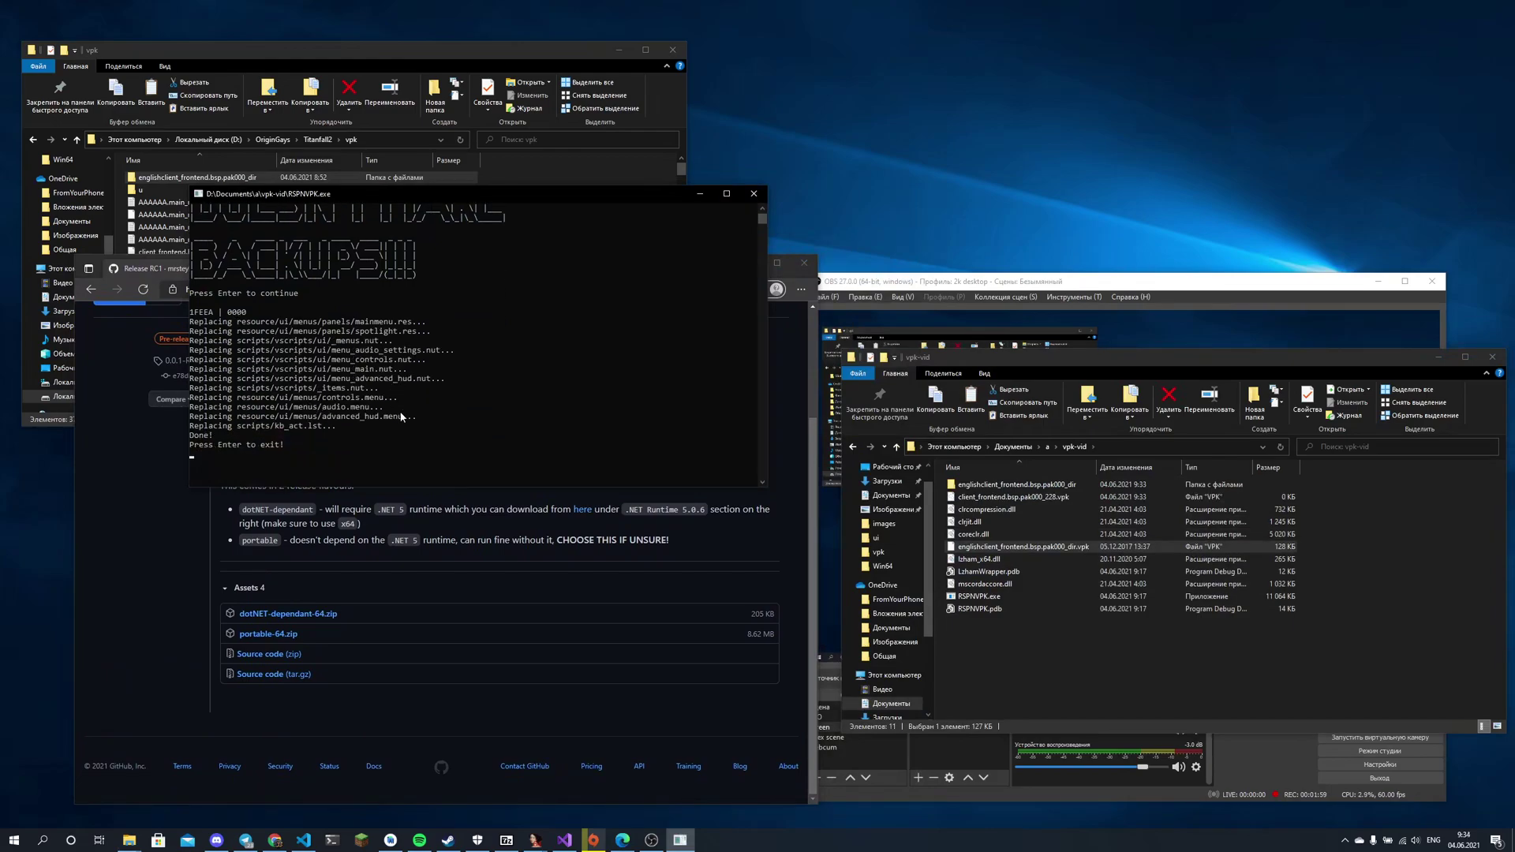
{"action": "scroll", "coordinate": [401, 417], "scroll_direction": "up", "scroll_amount": 9}
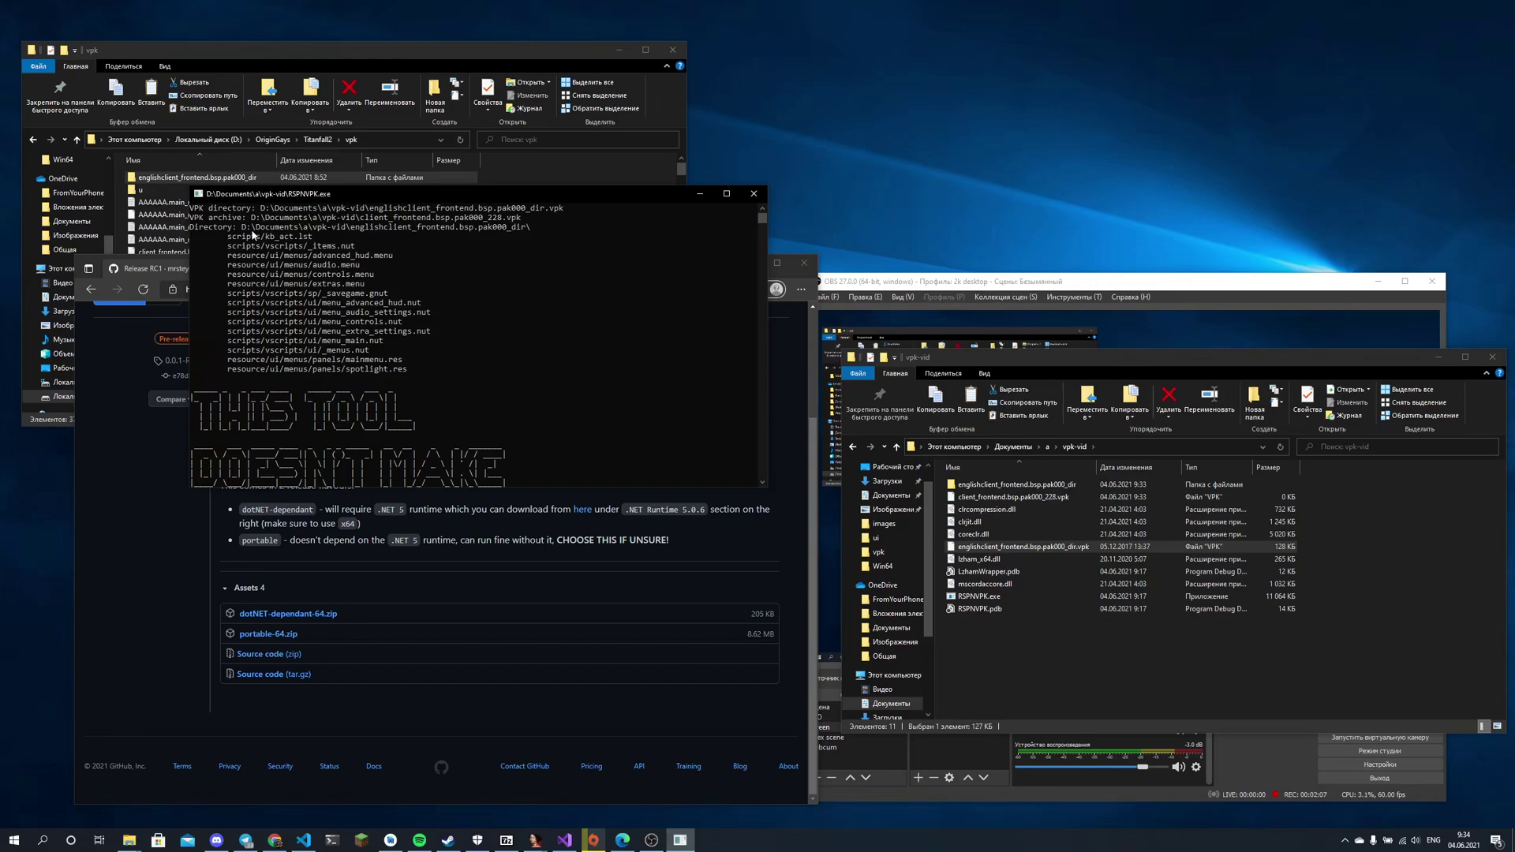
{"action": "scroll", "coordinate": [270, 335], "scroll_direction": "down", "scroll_amount": 10}
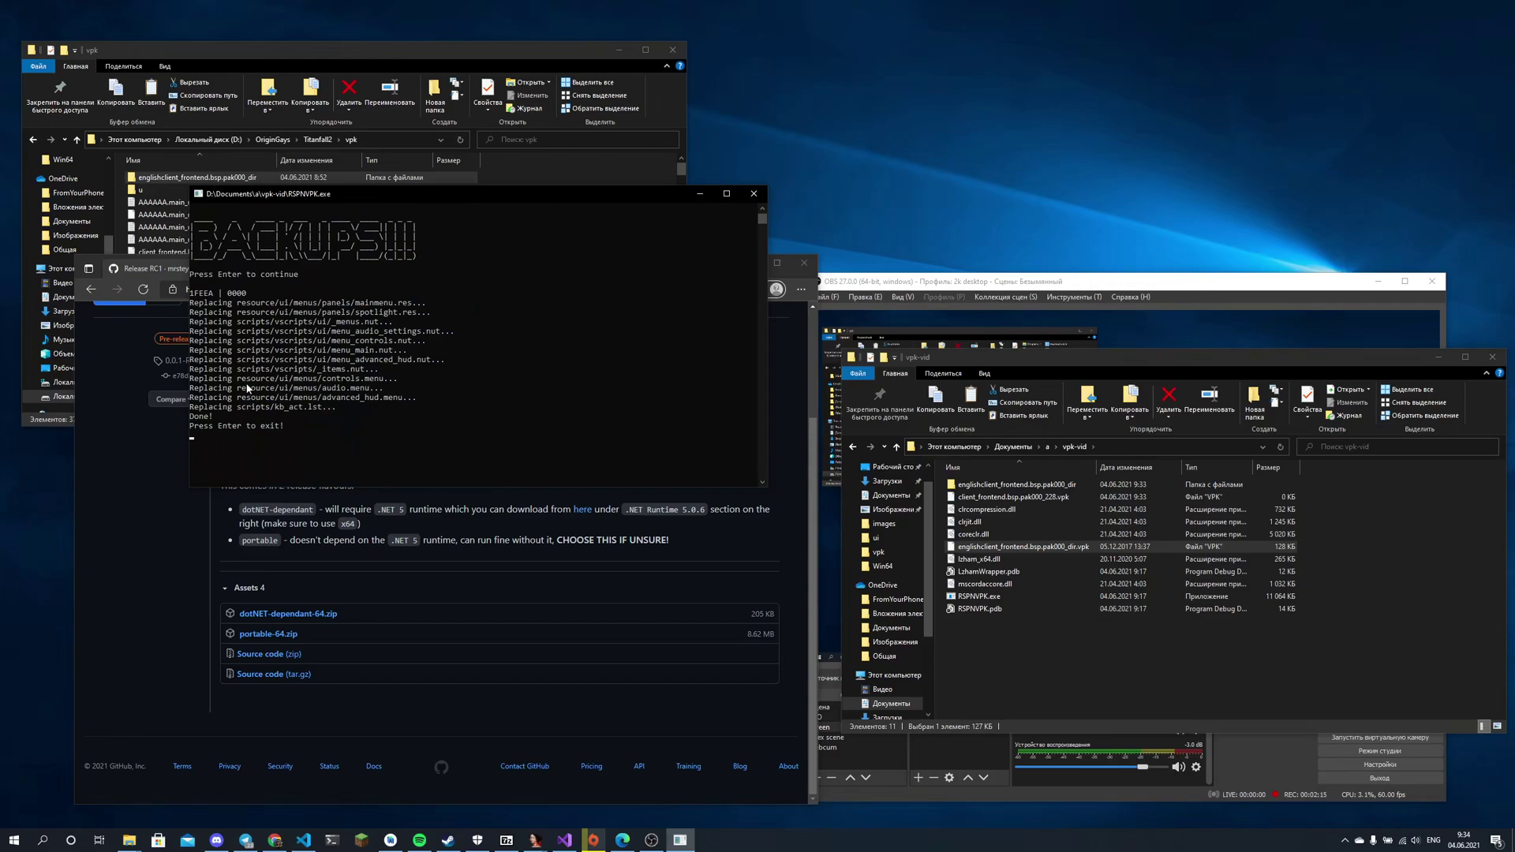
{"action": "key", "text": "Return"}
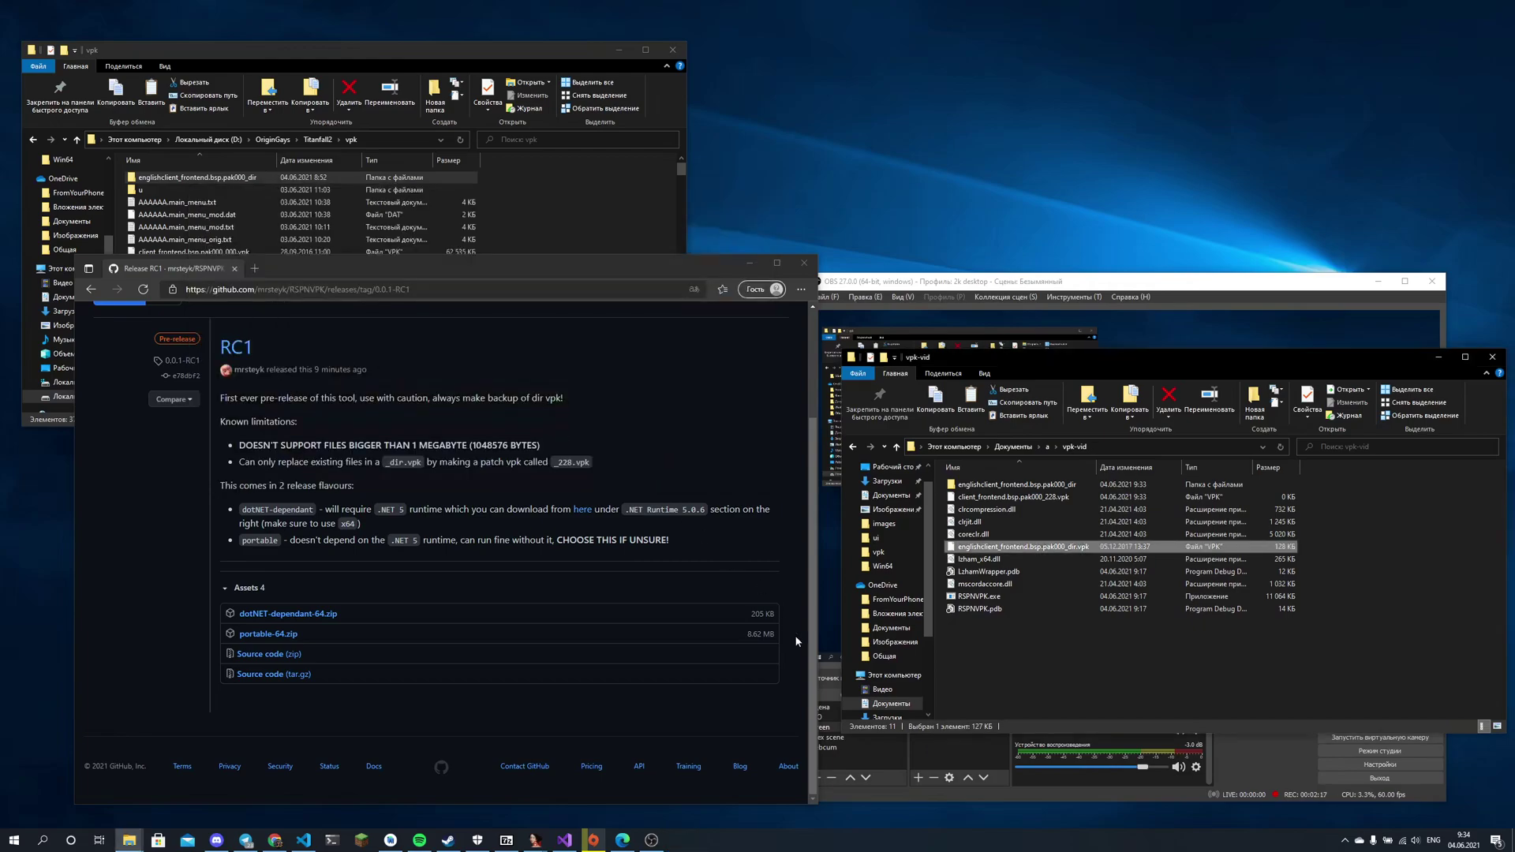
- Copy client_frontend.bsp.pak000_228.vpk and englishclient_frontend.bsp.pak000_dir.vpk from vpk-vid into the Titanfall2 vpk folder, replacing the existing file
{"action": "left_click", "coordinate": [998, 498]}
{"action": "left_click", "coordinate": [966, 548], "text": "ctrl"}
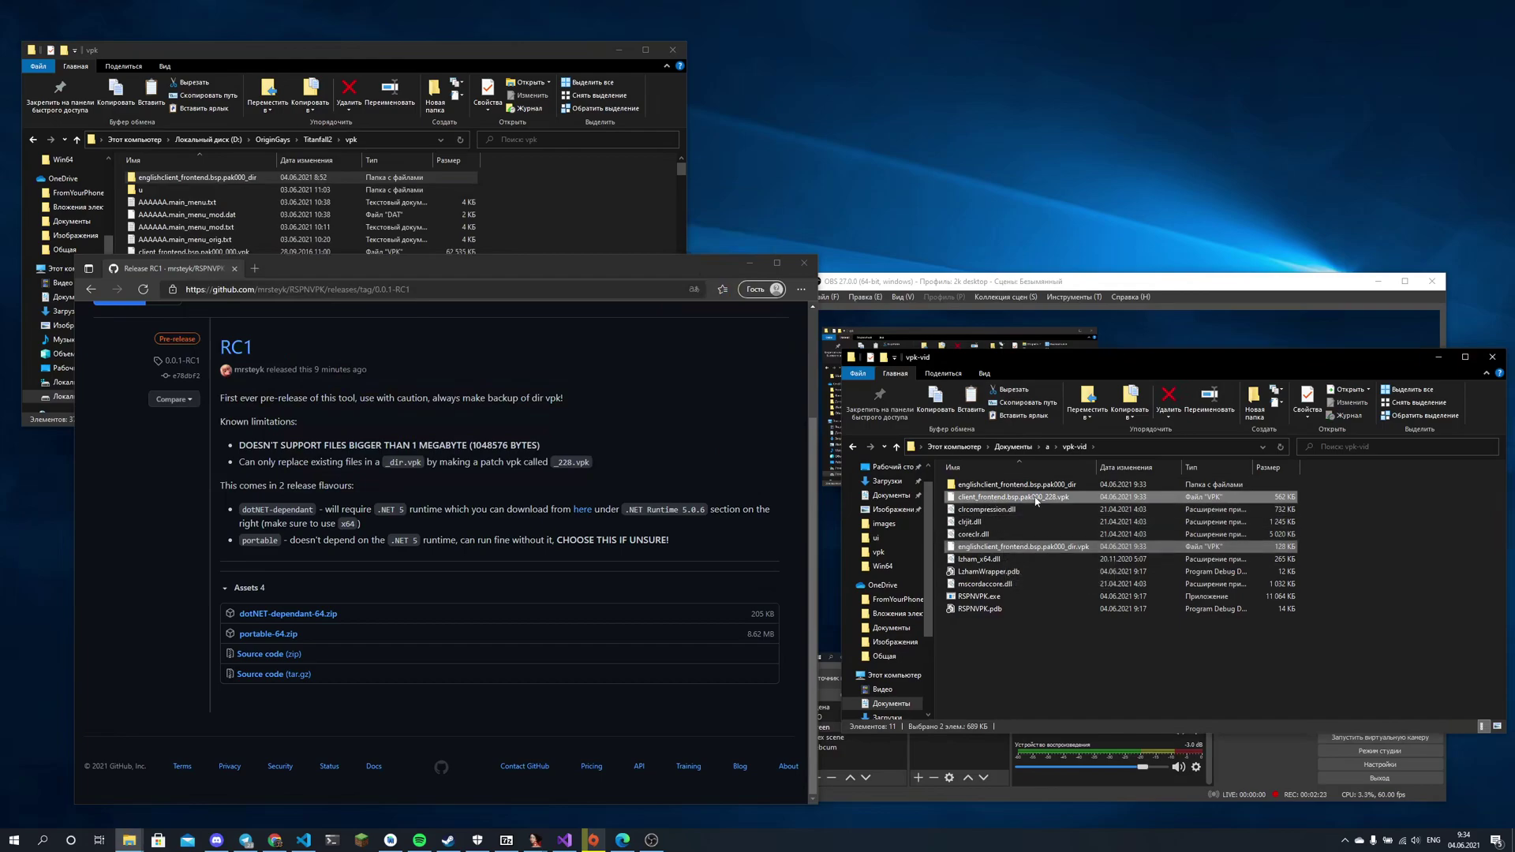
{"action": "left_click", "coordinate": [488, 55]}
{"action": "key", "text": "ctrl+v"}
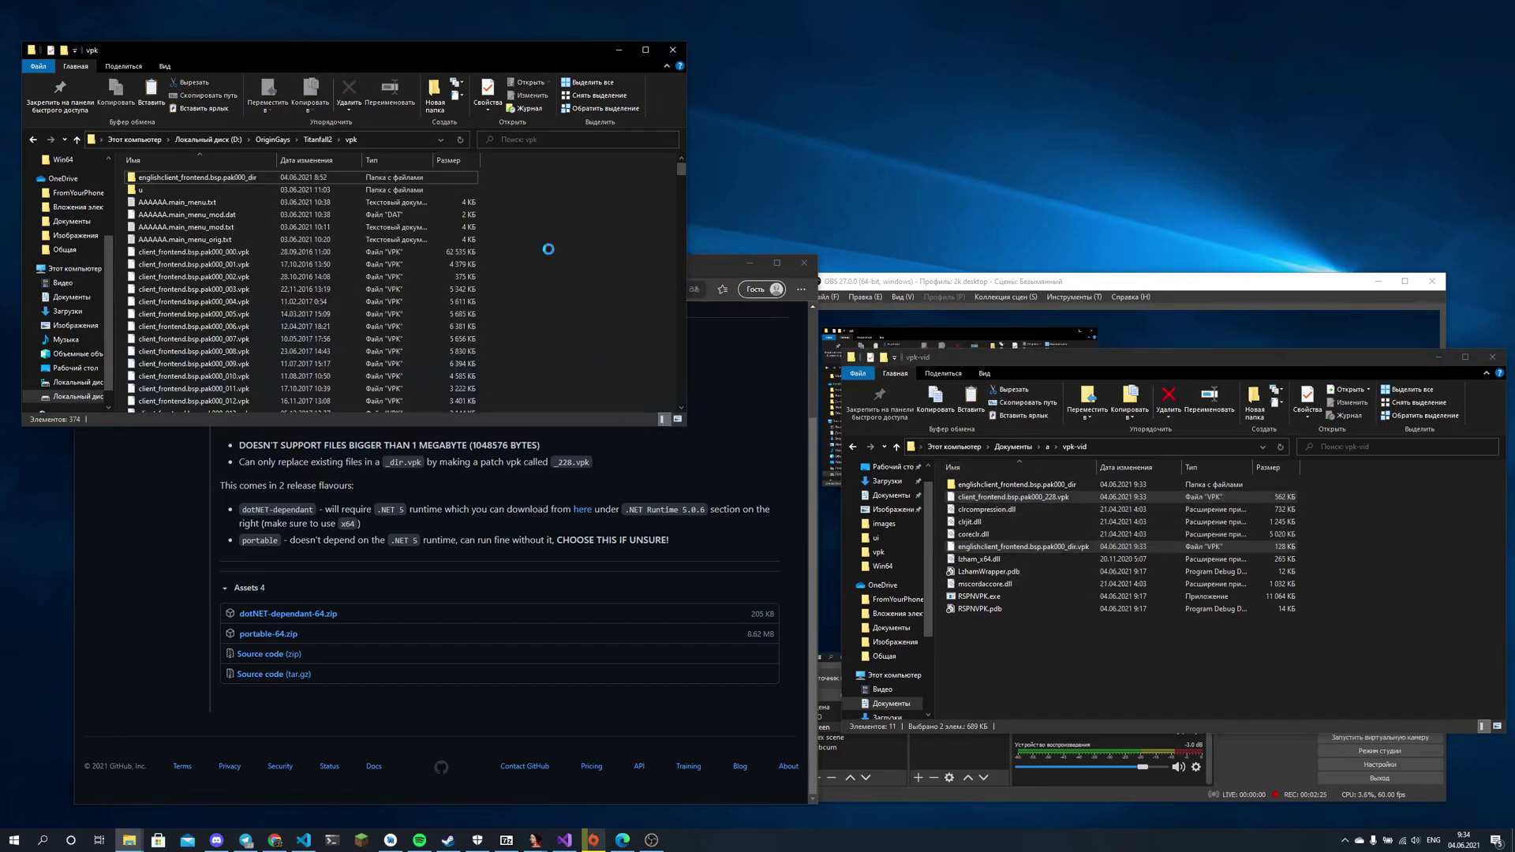
{"action": "left_click", "coordinate": [301, 339]}
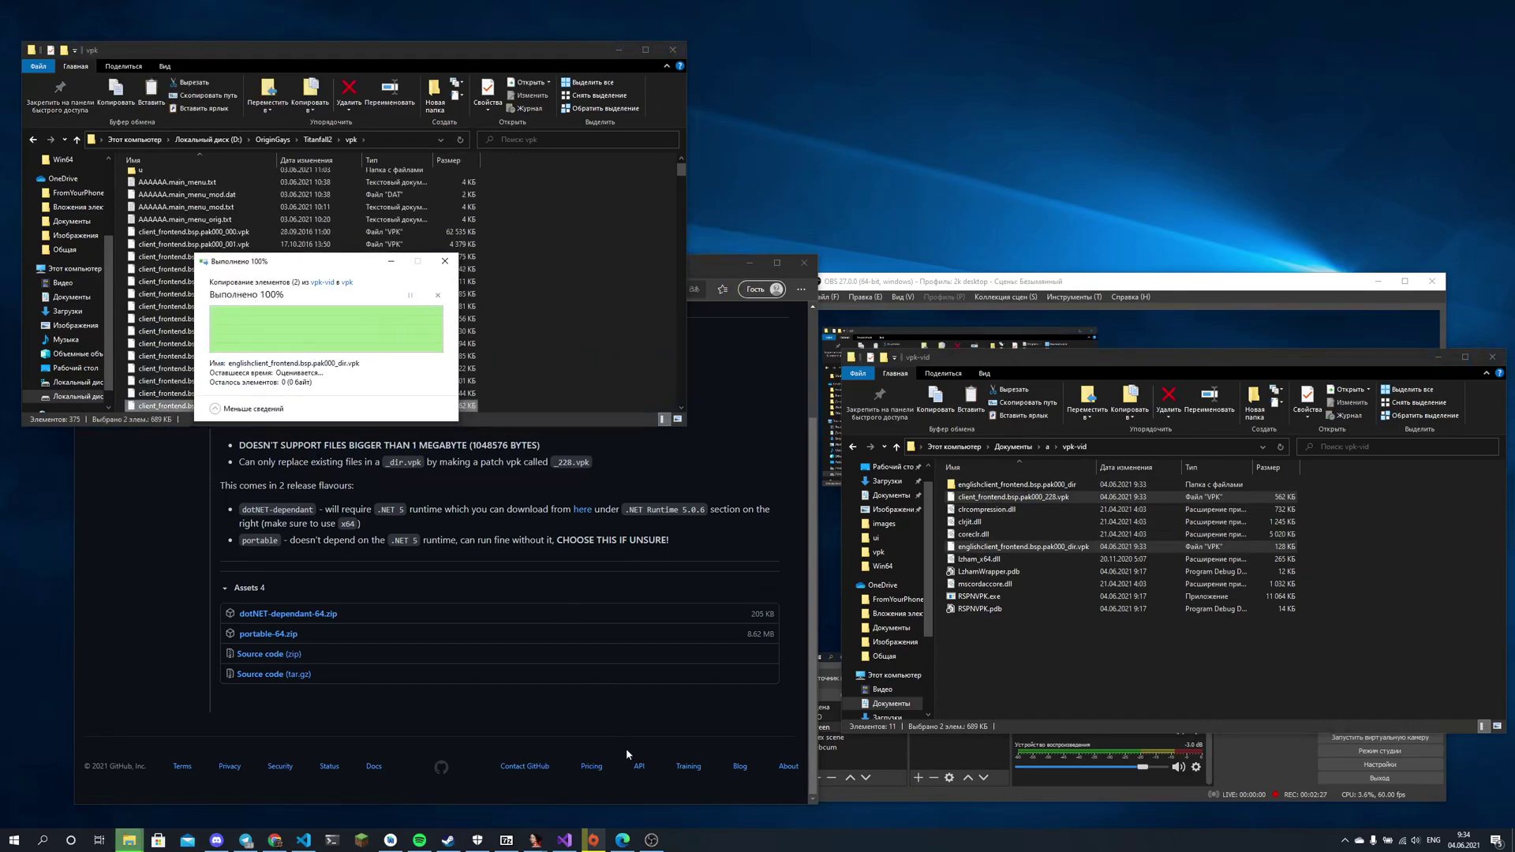
- Switch to Origin and launch Titanfall 2, minimise Origin, bring the game window to the front and dismiss the in-game overlay notification
{"action": "left_click", "coordinate": [593, 839]}
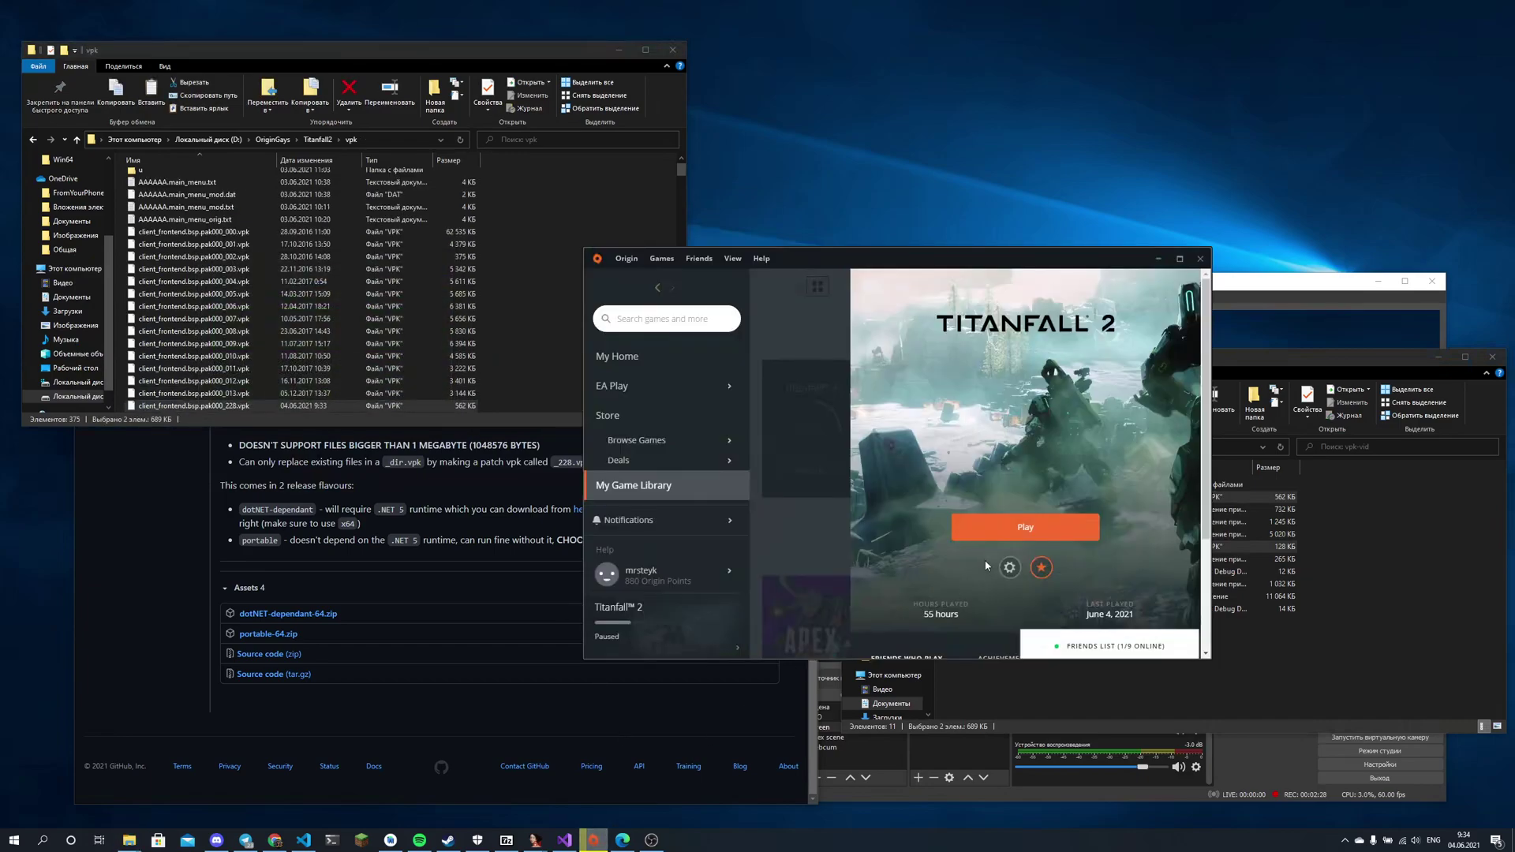
{"action": "left_click", "coordinate": [1160, 257]}
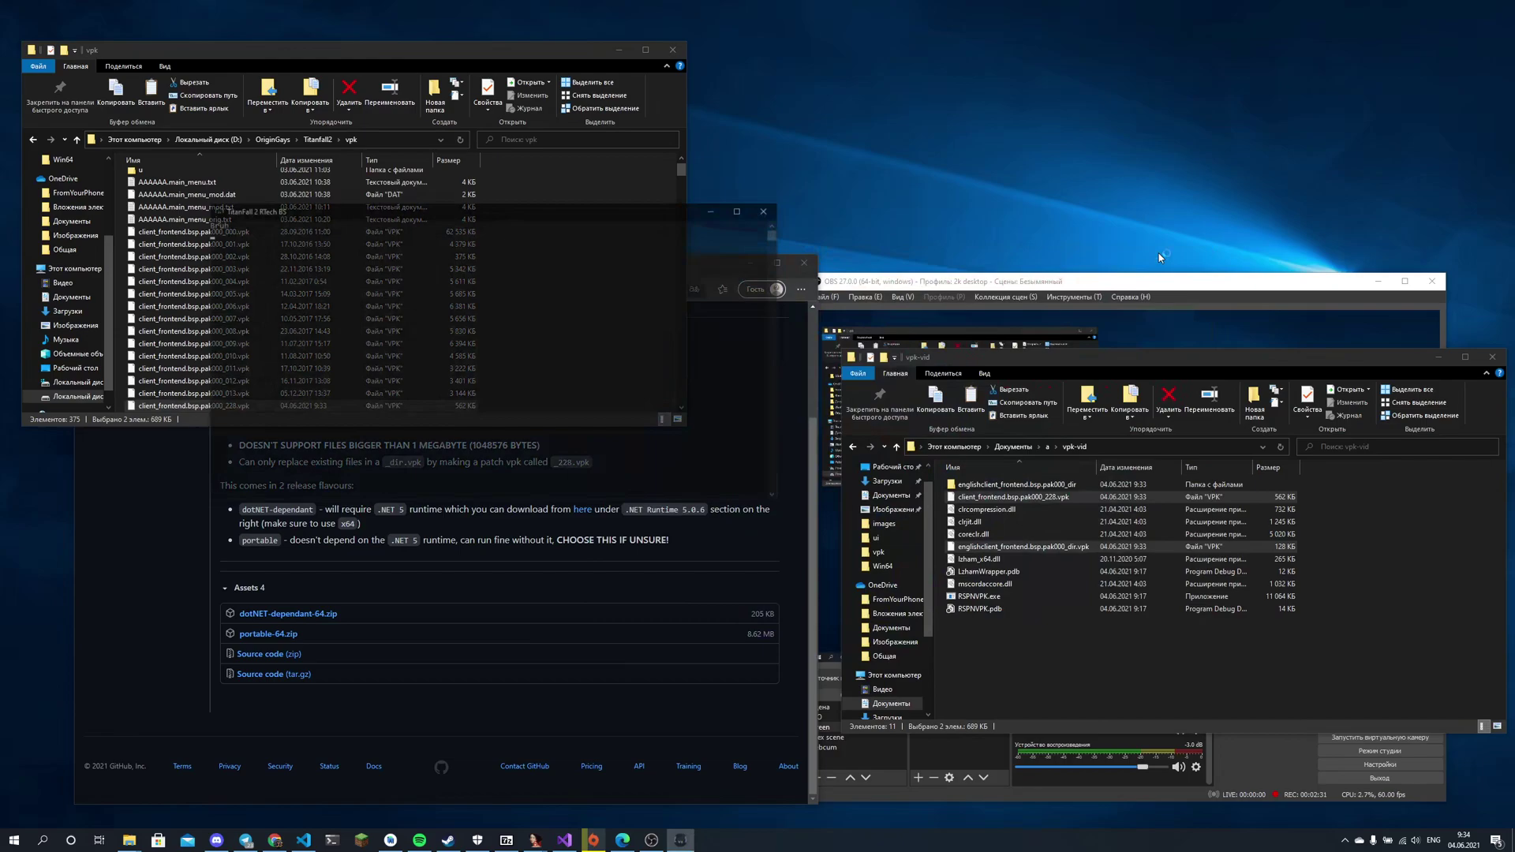
{"action": "left_click", "coordinate": [721, 212]}
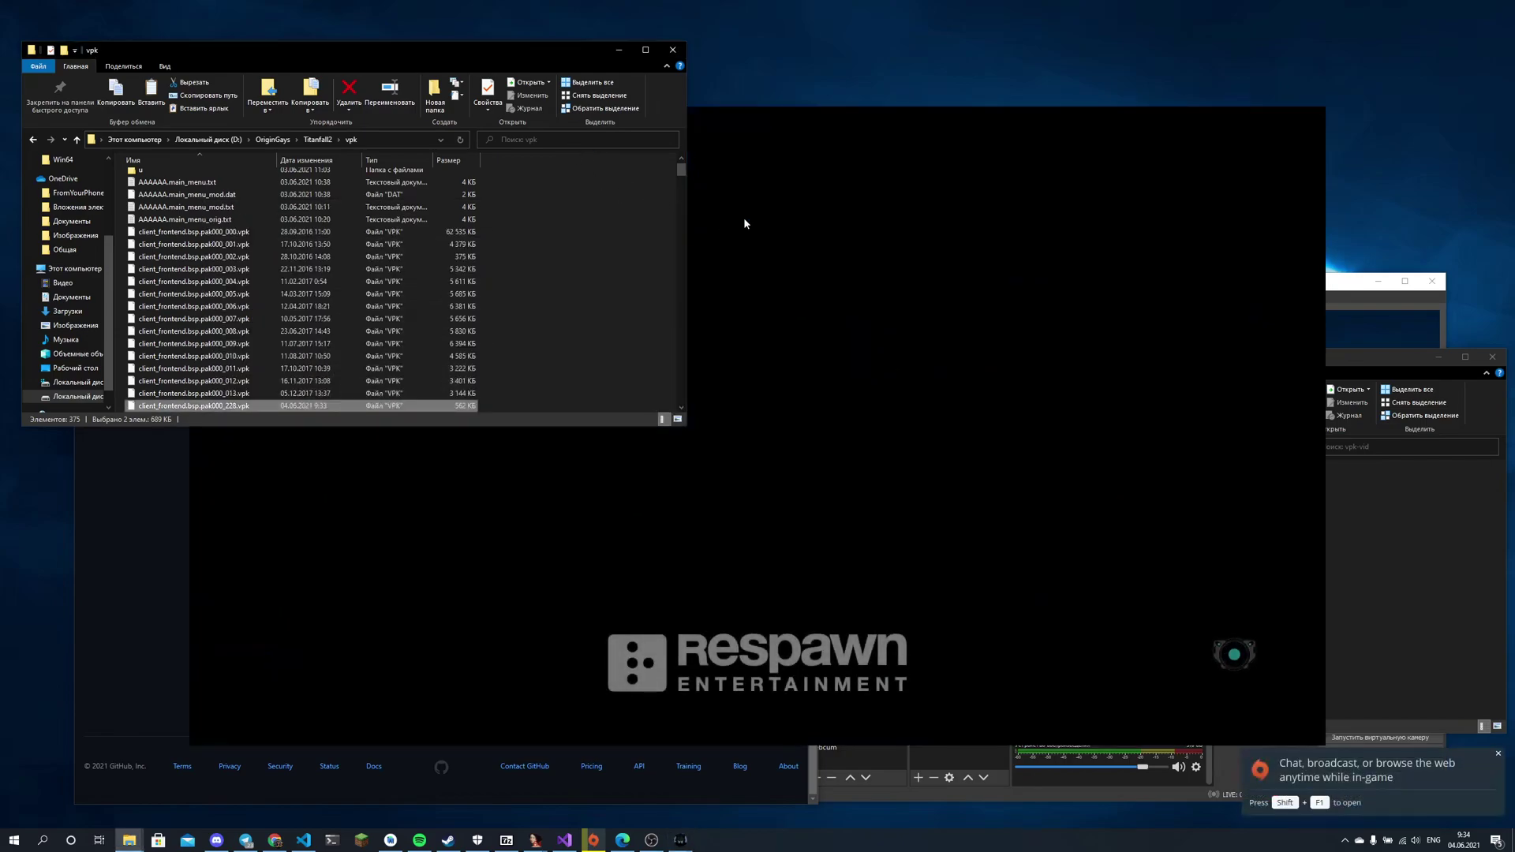
{"action": "left_click", "coordinate": [742, 226]}
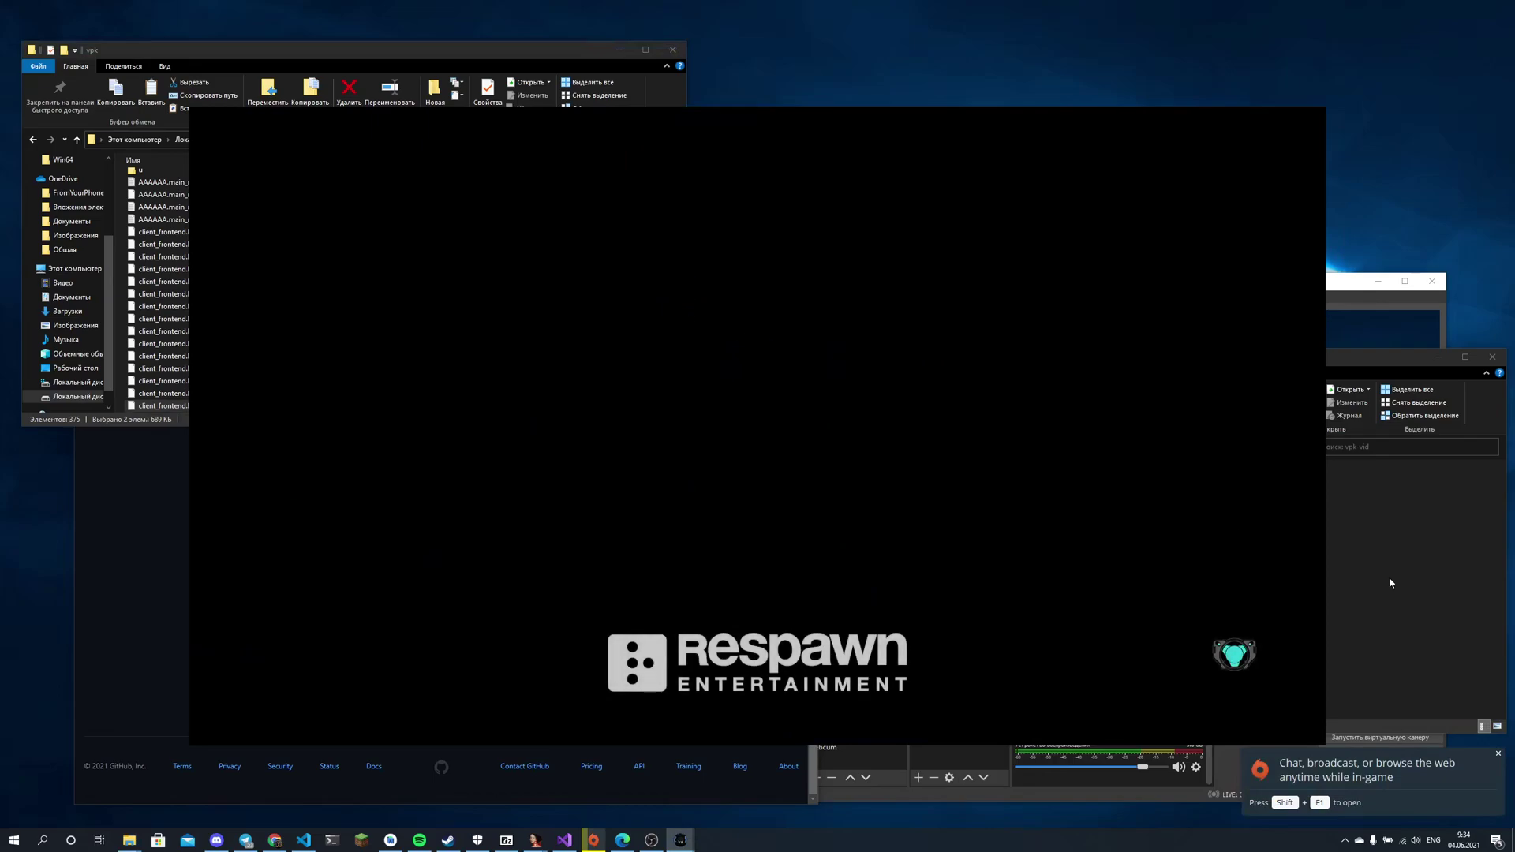
{"action": "left_click", "coordinate": [1499, 754]}
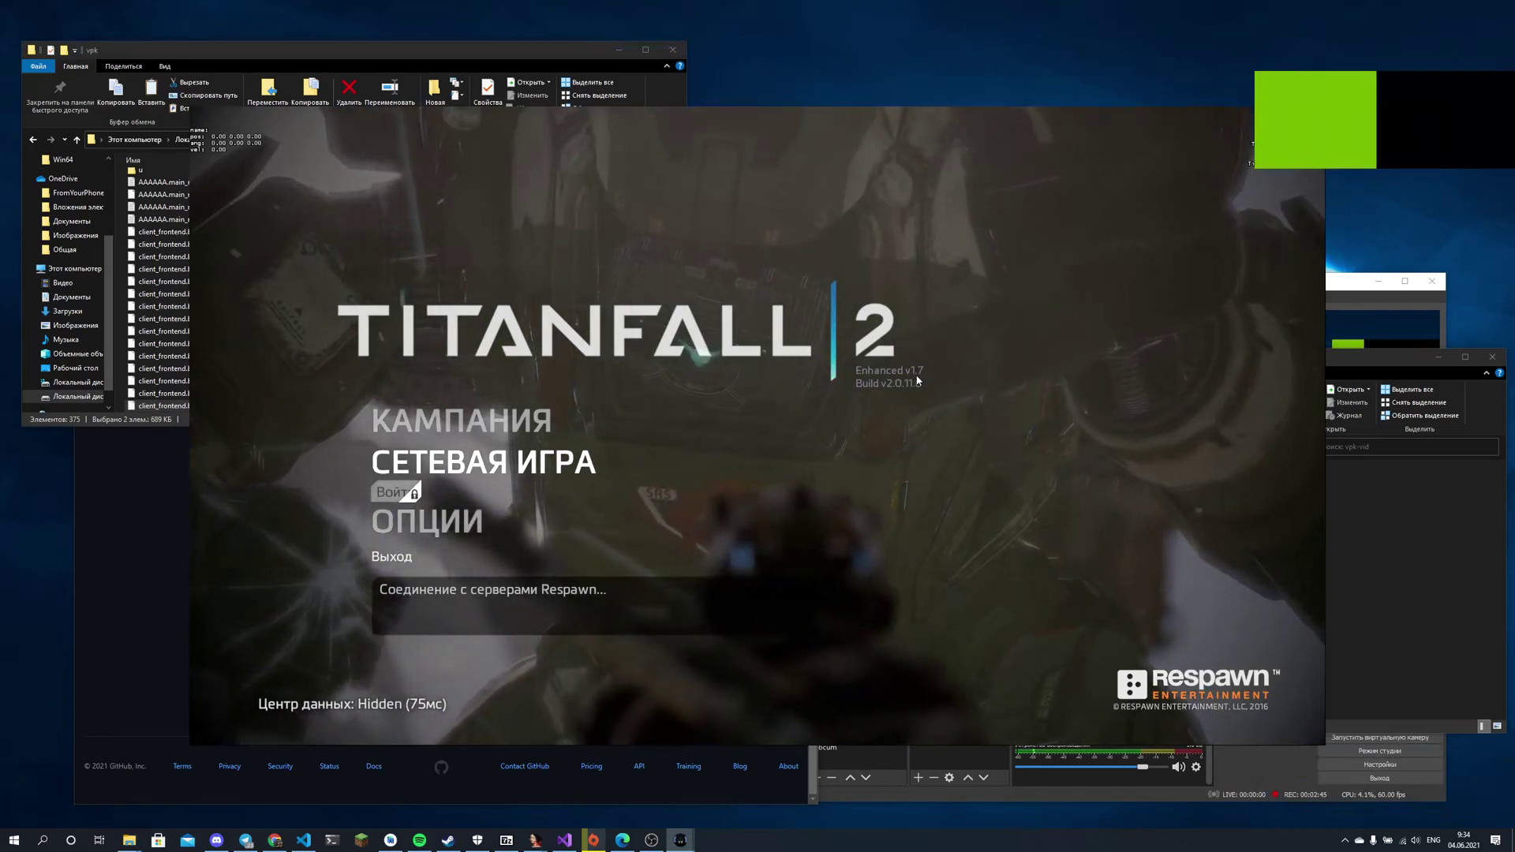
- Look through the campaign, multiplayer and options entries of the game's main menu, and open the controls settings
{"action": "key", "text": "Down"}
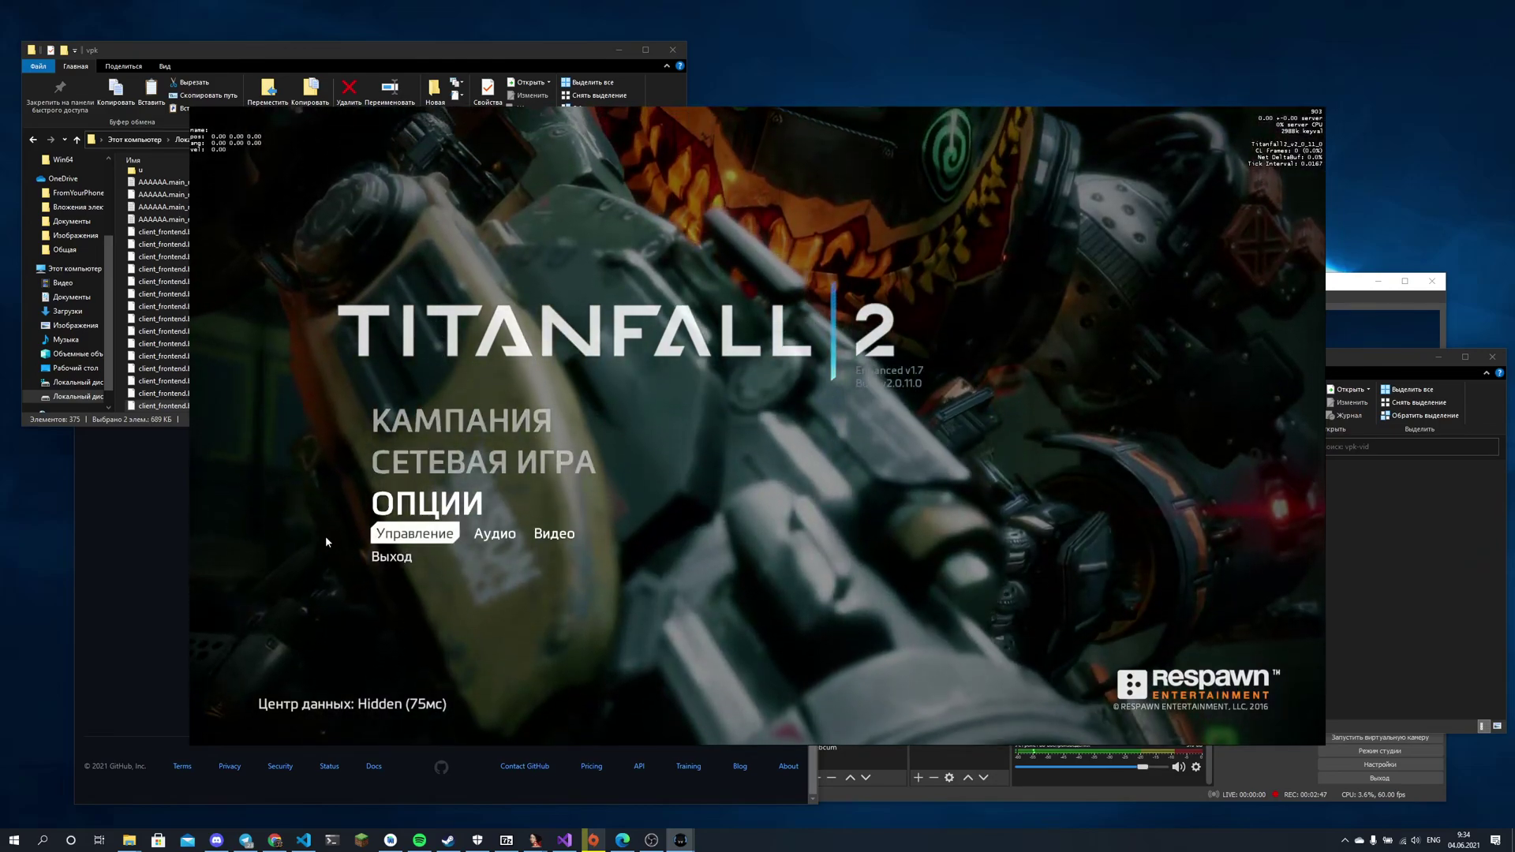
{"action": "key", "text": "Up"}
{"action": "key", "text": "Up"}
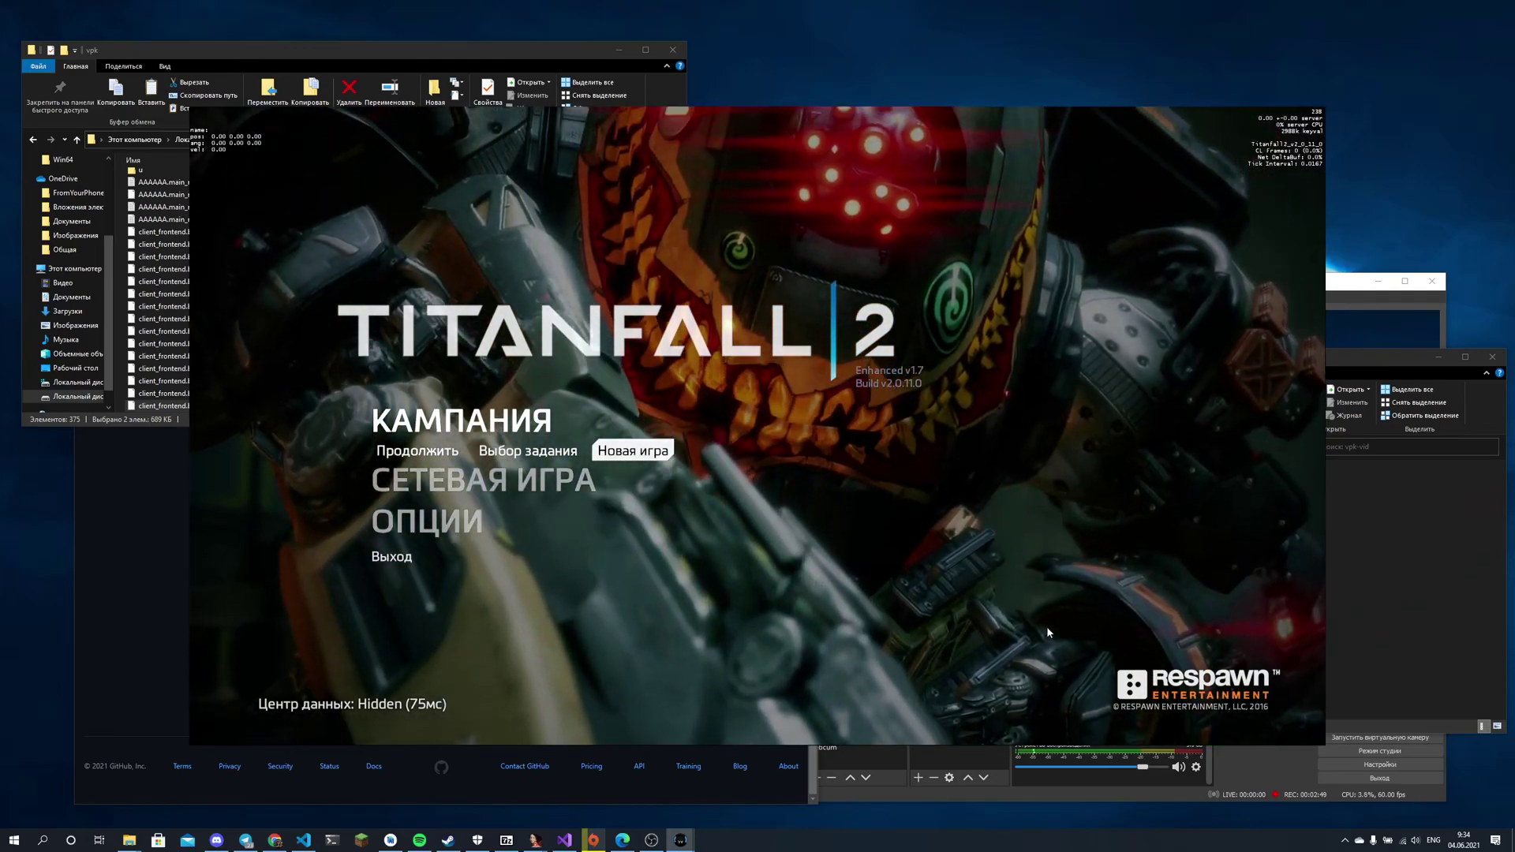
{"action": "mouse_move", "coordinate": [426, 487]}
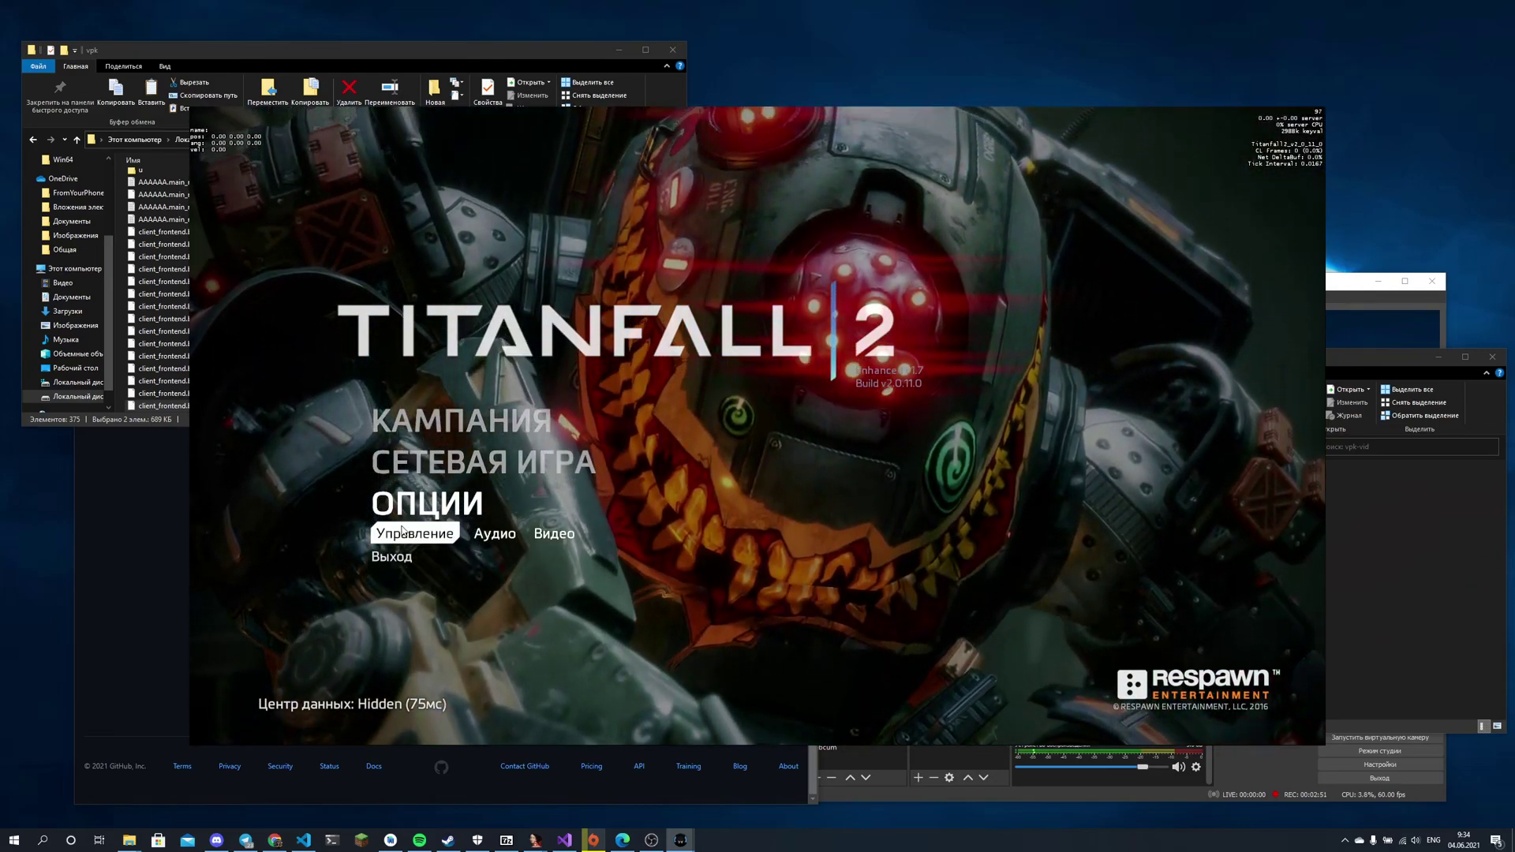
{"action": "left_click", "coordinate": [371, 530]}
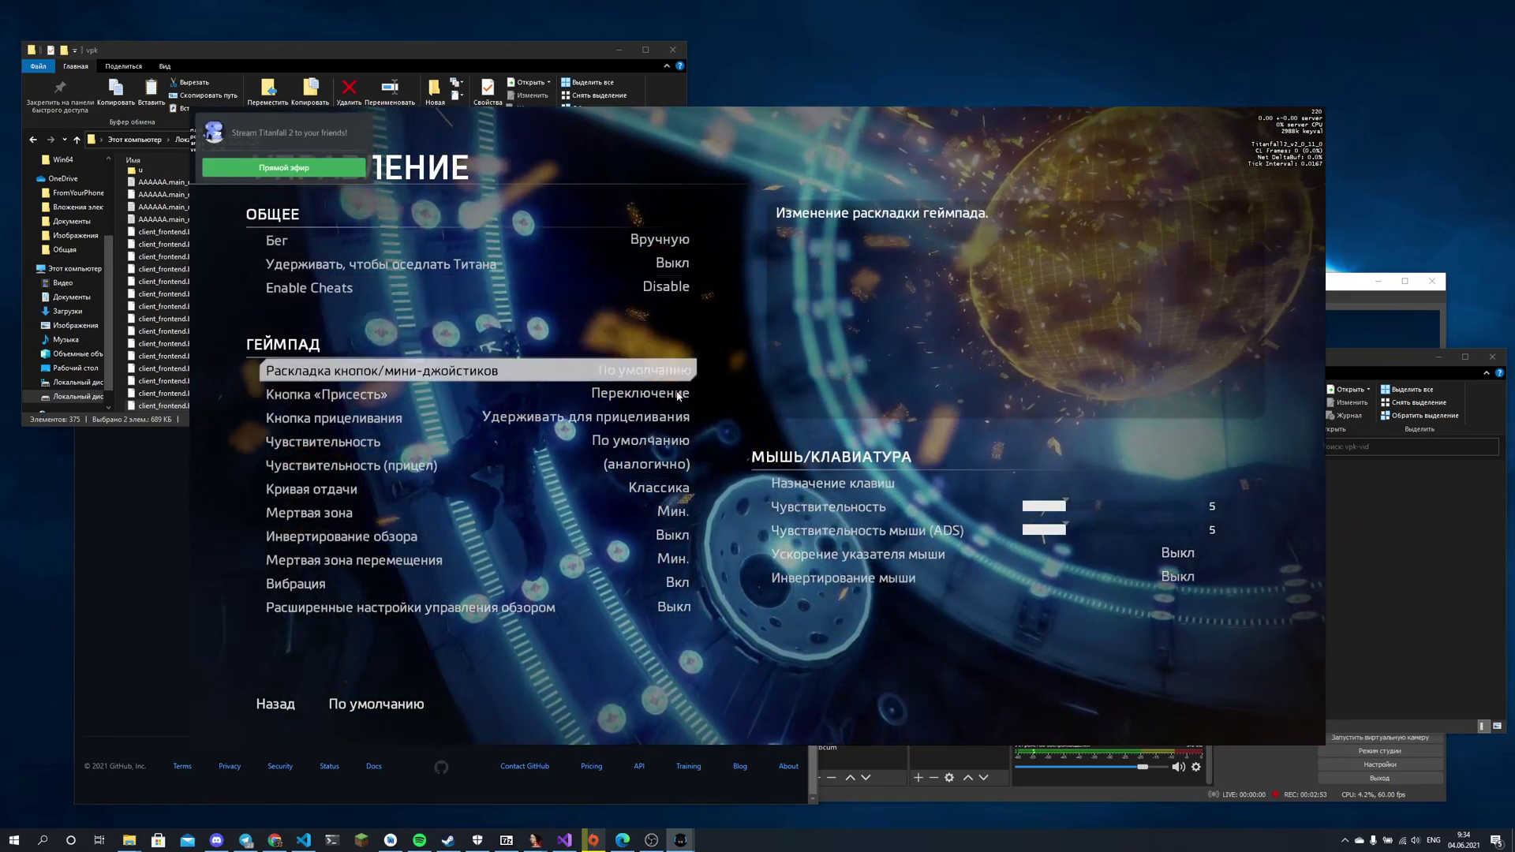
- Open the key bindings and look through the general list, including the TF|2 Speedrunning, Demos and Extras sections
{"action": "left_click", "coordinate": [833, 483]}
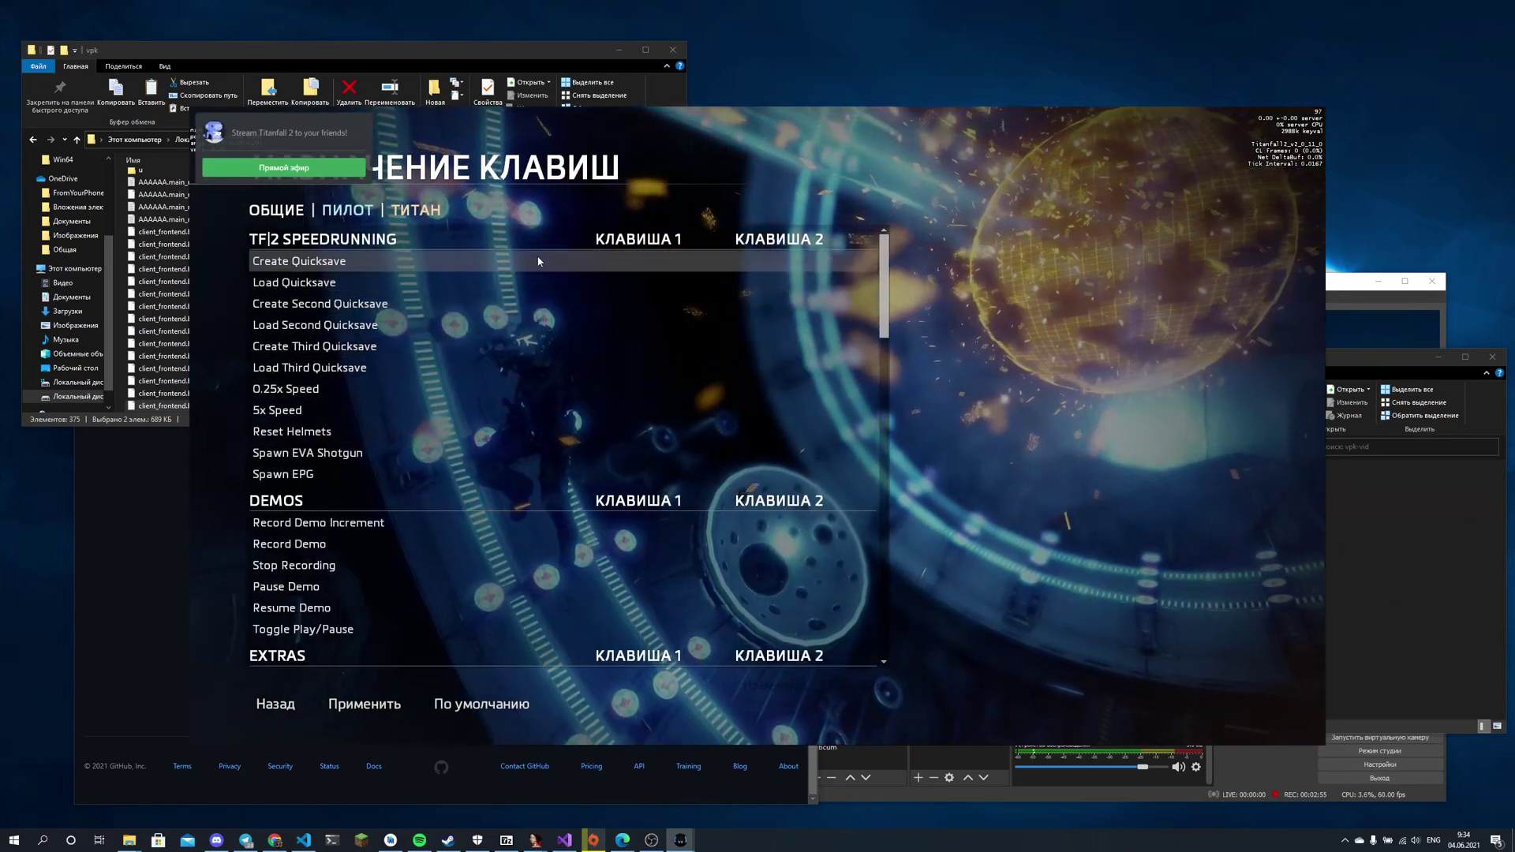
{"action": "scroll", "coordinate": [414, 536], "scroll_direction": "down", "scroll_amount": 10}
{"action": "scroll", "coordinate": [424, 538], "scroll_direction": "down", "scroll_amount": 2}
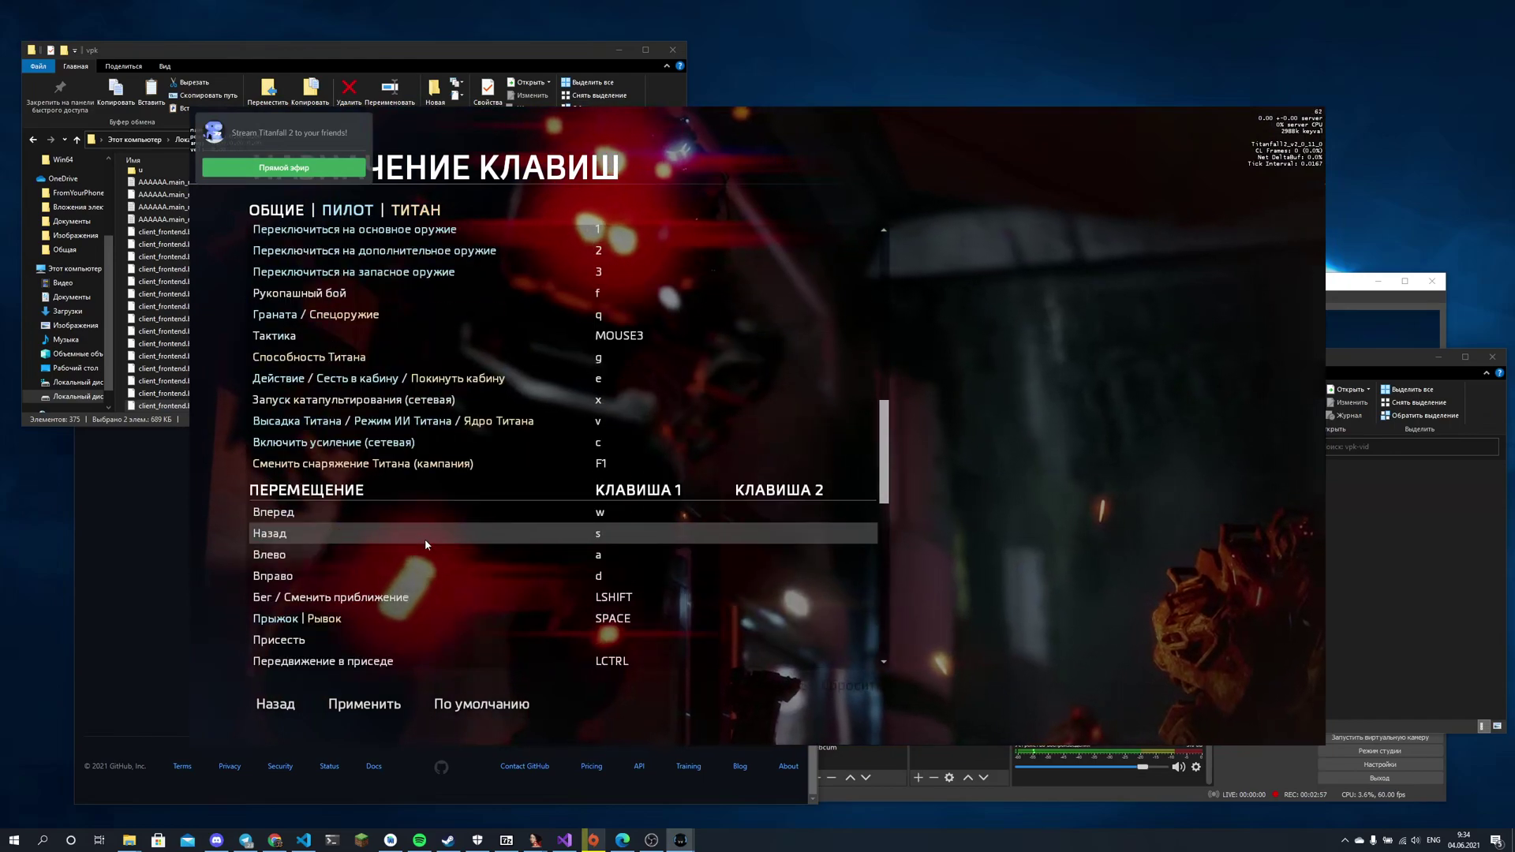
{"action": "scroll", "coordinate": [425, 538], "scroll_direction": "up", "scroll_amount": 10}
{"action": "left_click", "coordinate": [1428, 612]}
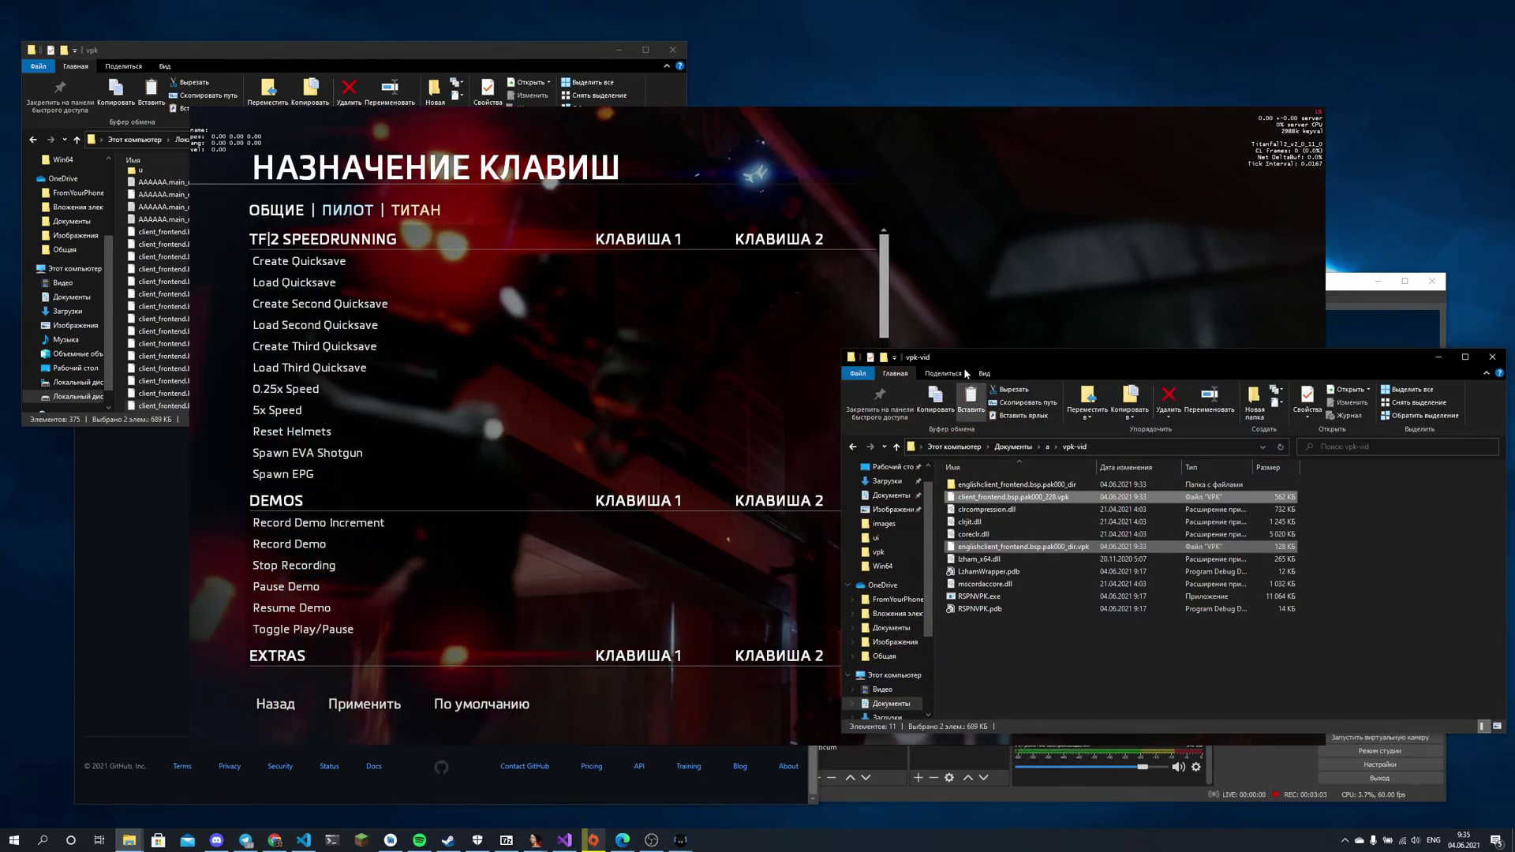
{"action": "left_click", "coordinate": [871, 350]}
{"action": "mouse_move", "coordinate": [893, 288]}
{"action": "left_mouse_down"}
{"action": "mouse_move", "coordinate": [887, 602]}
{"action": "mouse_move", "coordinate": [902, 269]}
{"action": "left_mouse_up"}
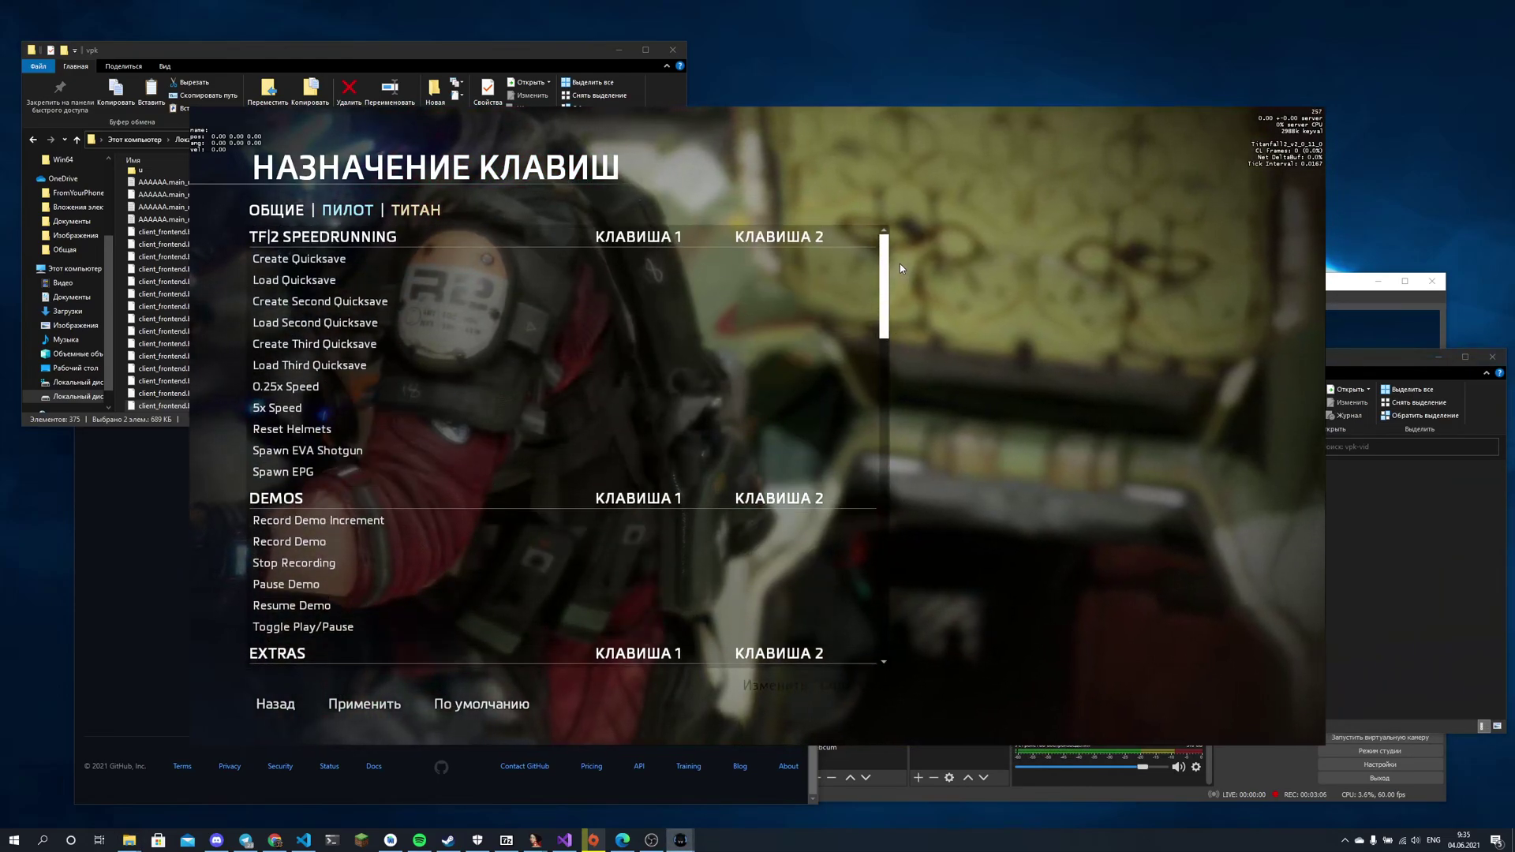
- Leave the key bindings and controls settings, and look at the Loading Fade Time and Load Silence Time entries in the audio settings
{"action": "left_click", "coordinate": [275, 703]}
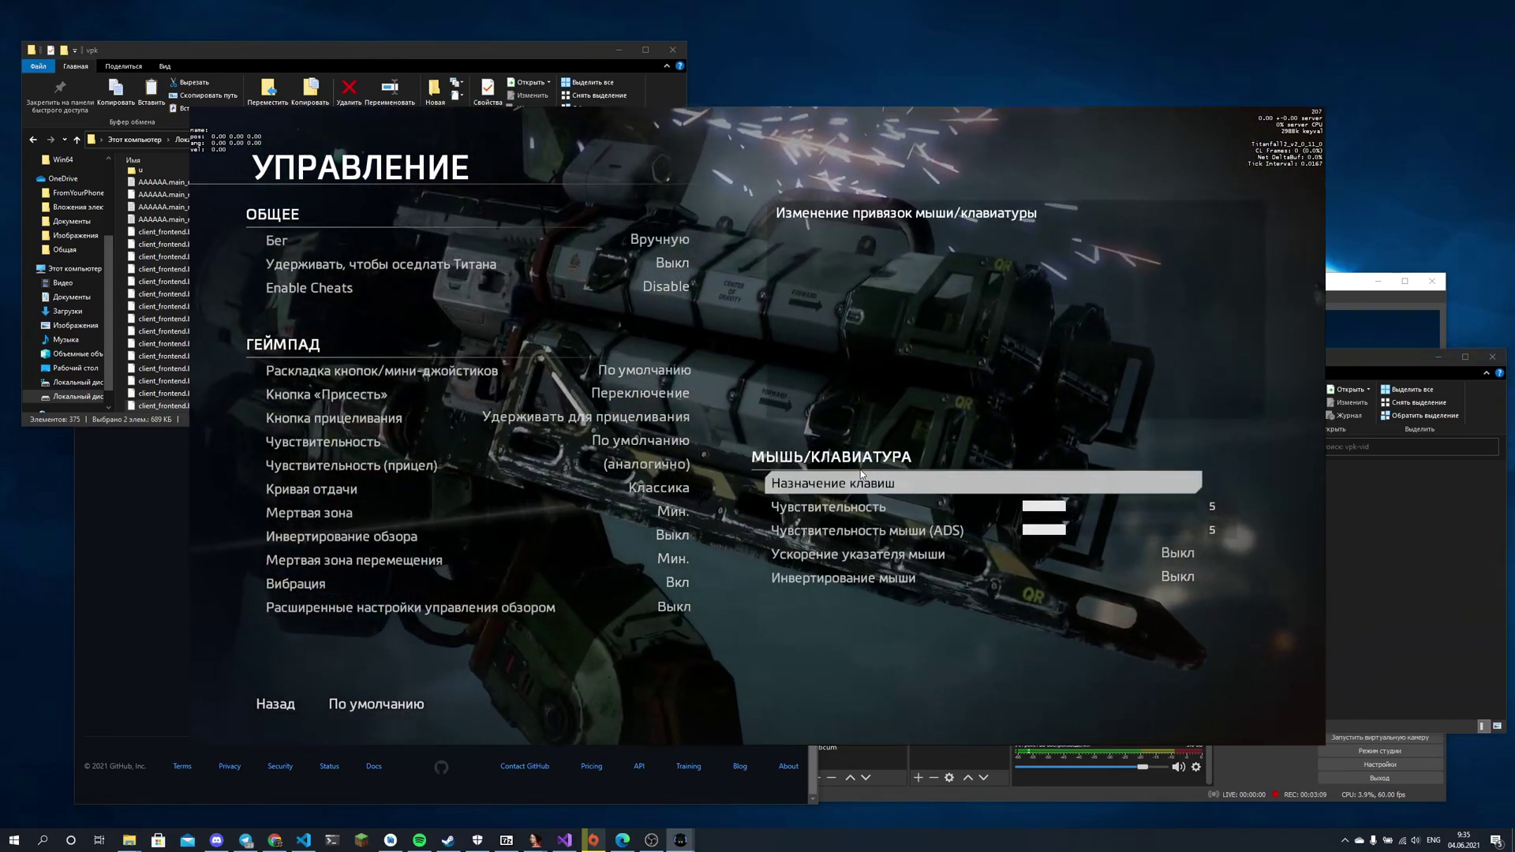
{"action": "left_click", "coordinate": [276, 704]}
{"action": "left_click", "coordinate": [483, 539]}
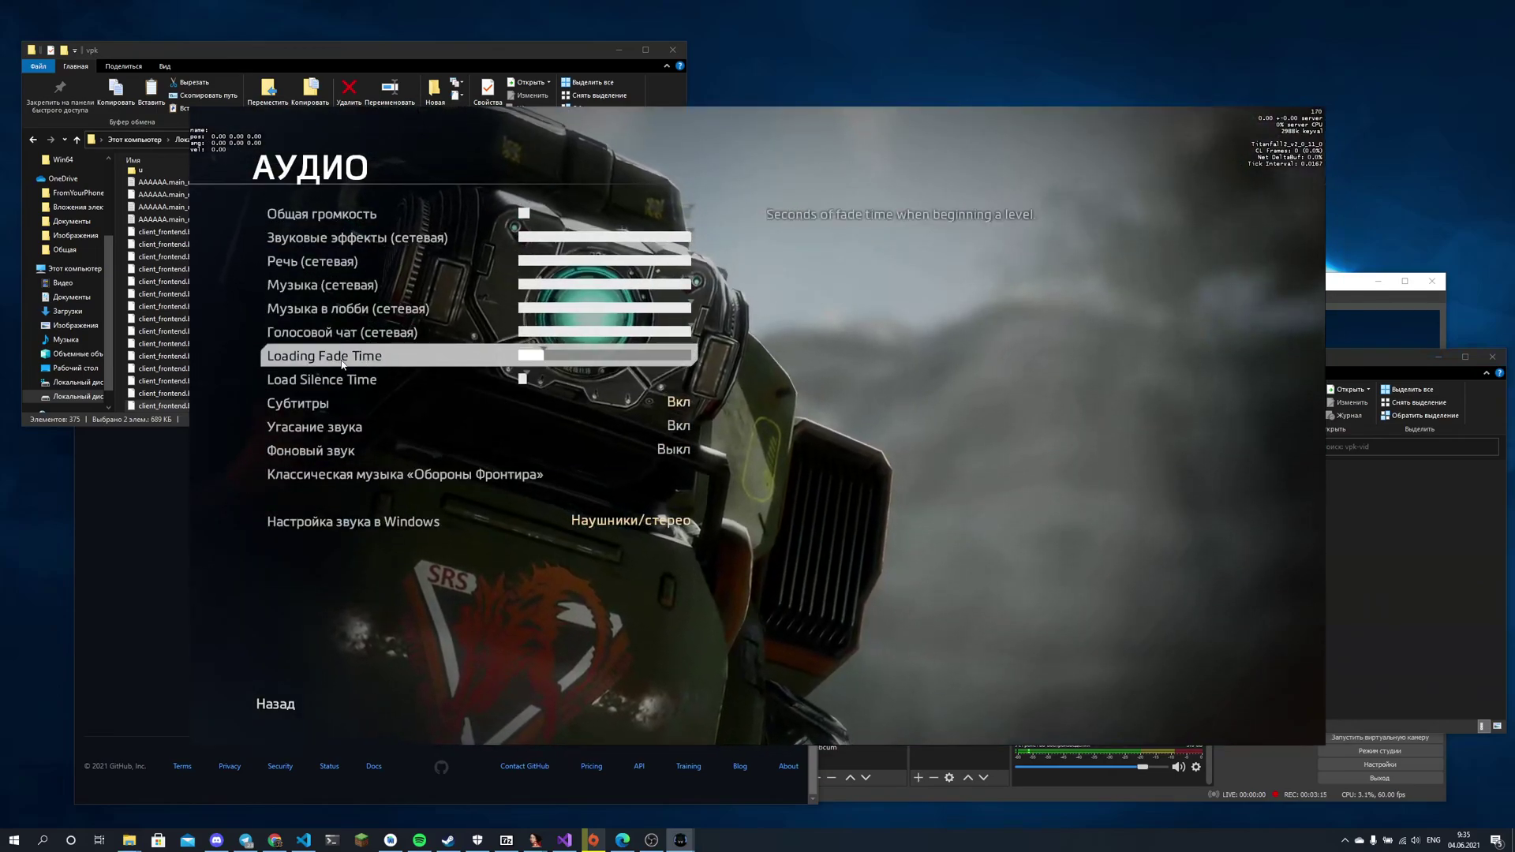
{"action": "key", "text": "Escape"}
- Open the HUD display settings within the video settings, look at the Show FPS and Show Positional Information options, and switch to OBS
{"action": "left_click", "coordinate": [557, 529]}
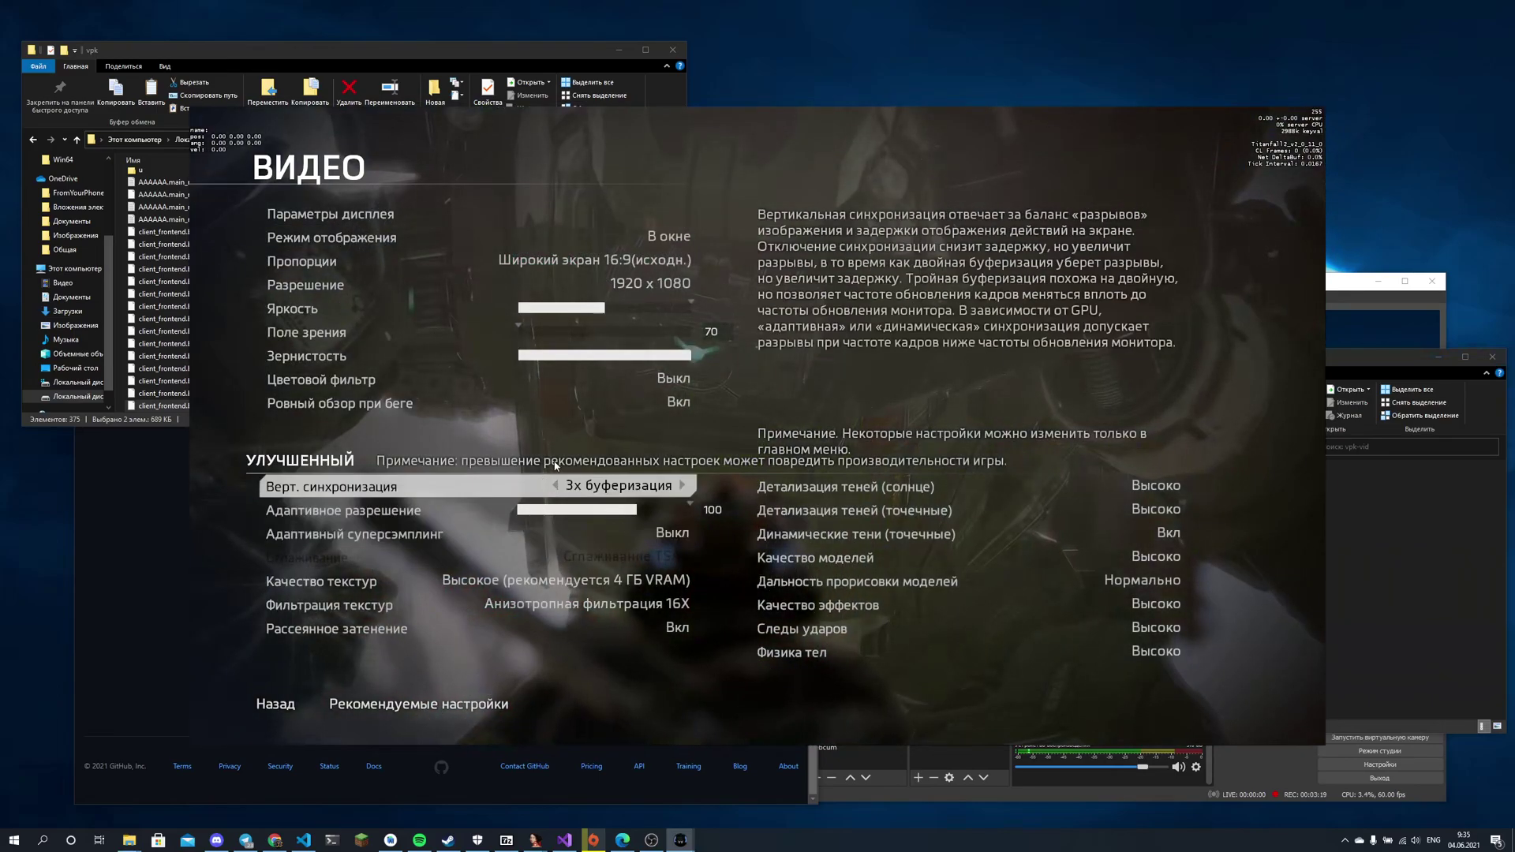
{"action": "left_click", "coordinate": [467, 209]}
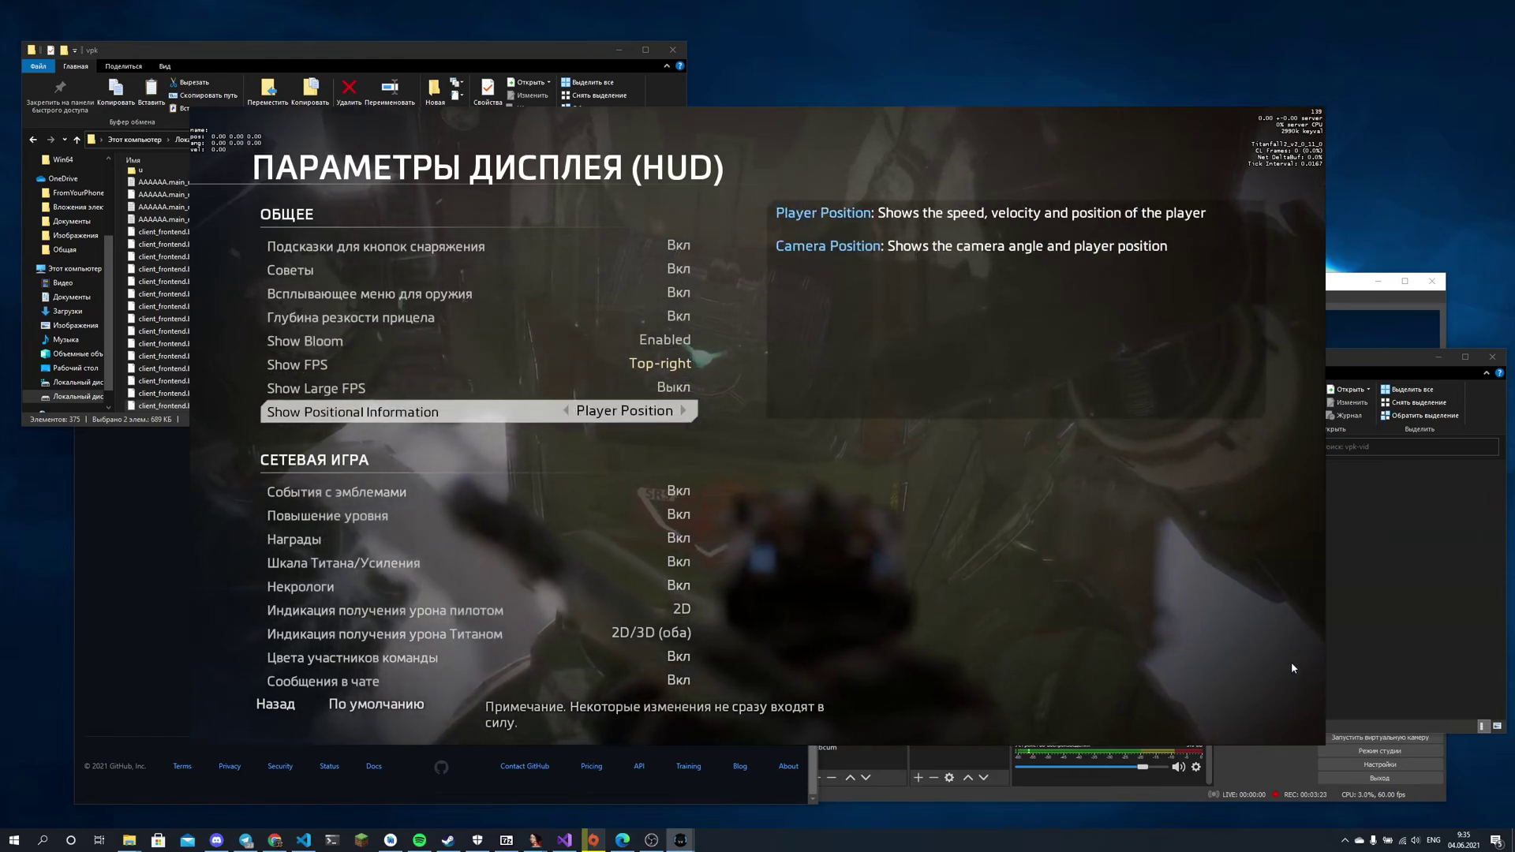
{"action": "key", "text": "alt+Tab"}
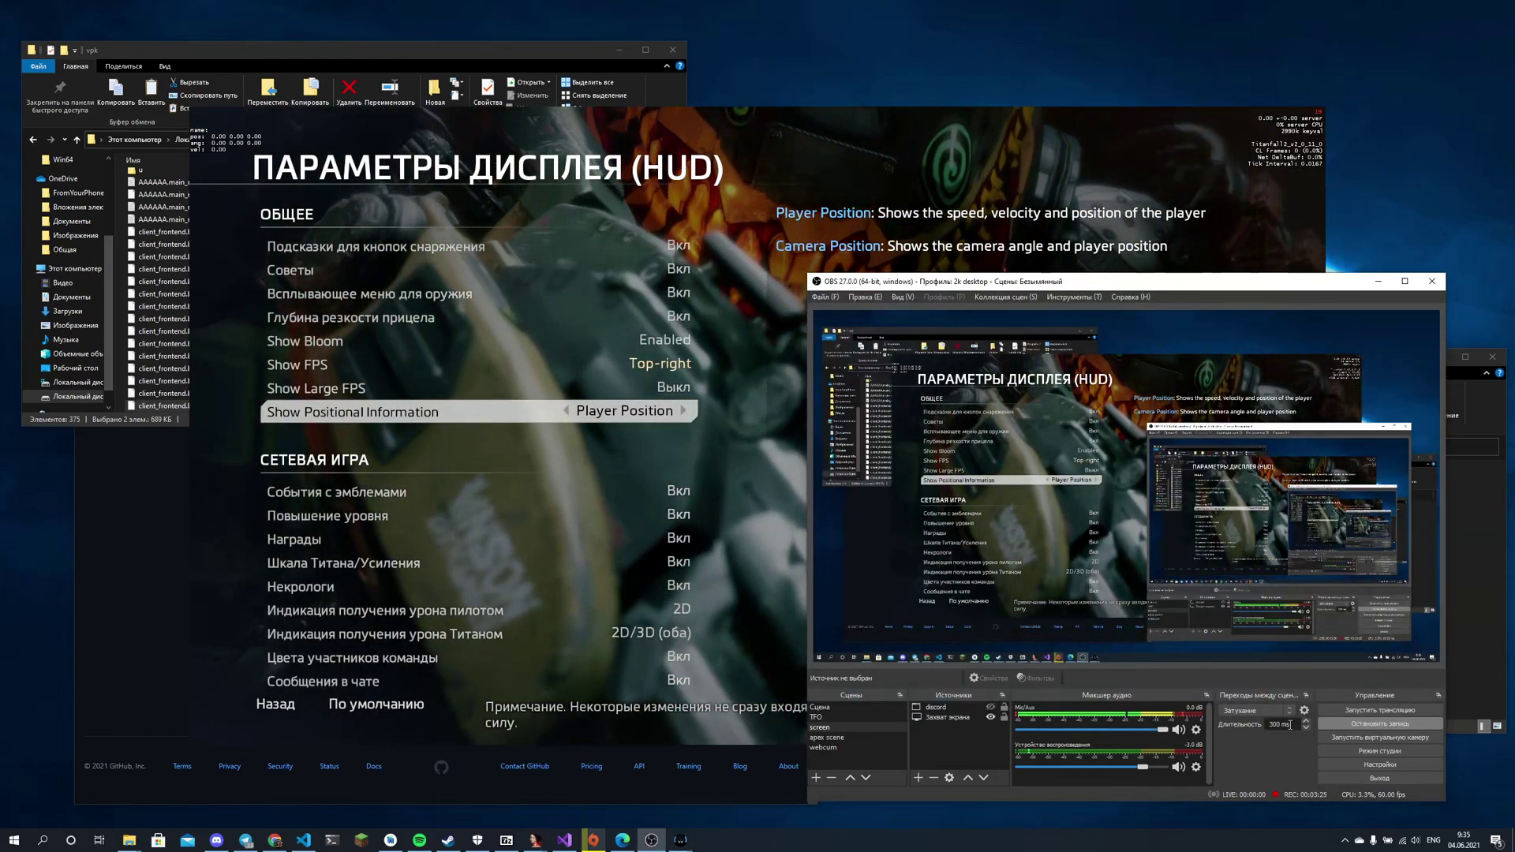